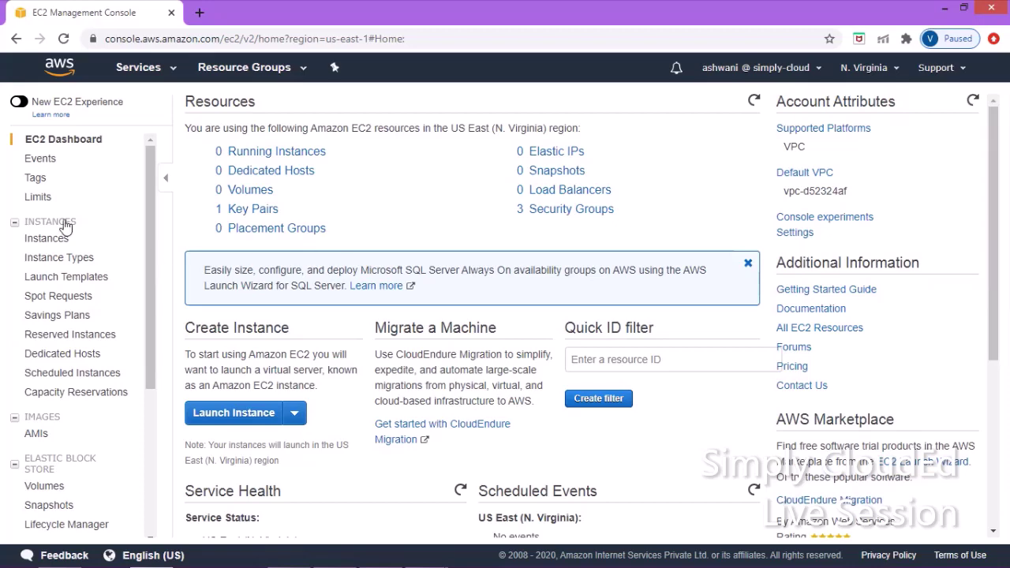
Open the EC2 instances list and start launching a new instance.
click(49, 241)
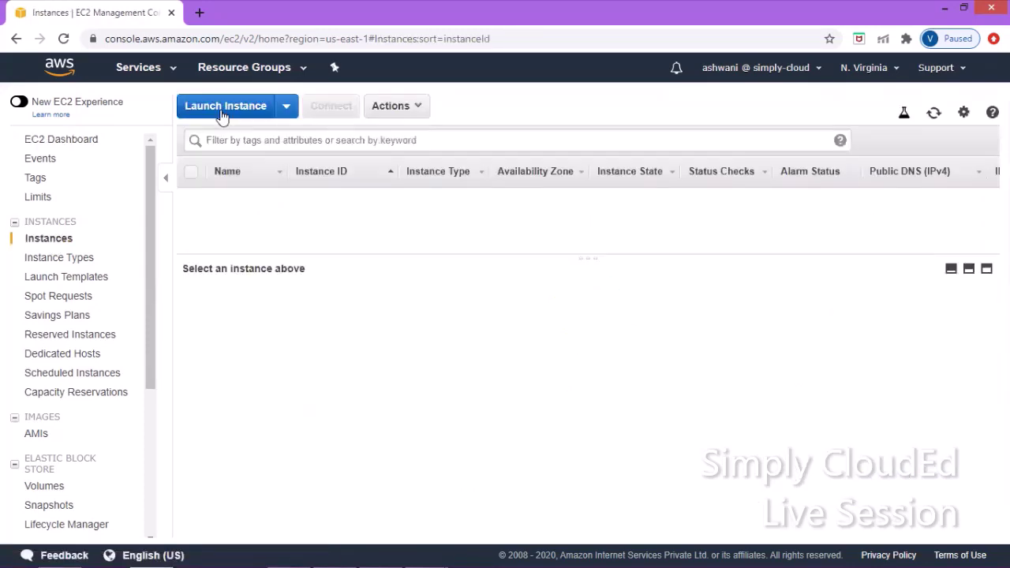
click(223, 111)
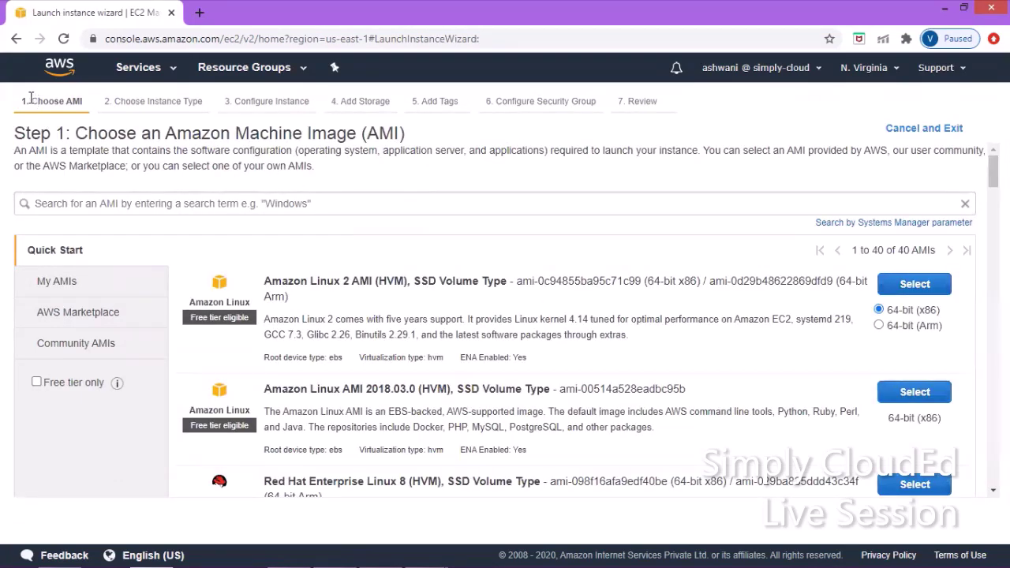
Review the launch wizard's stages from Choose AMI to Review and the heading of the machine image stage.
drag(30, 97, 676, 124)
click(676, 127)
drag(30, 101, 671, 99)
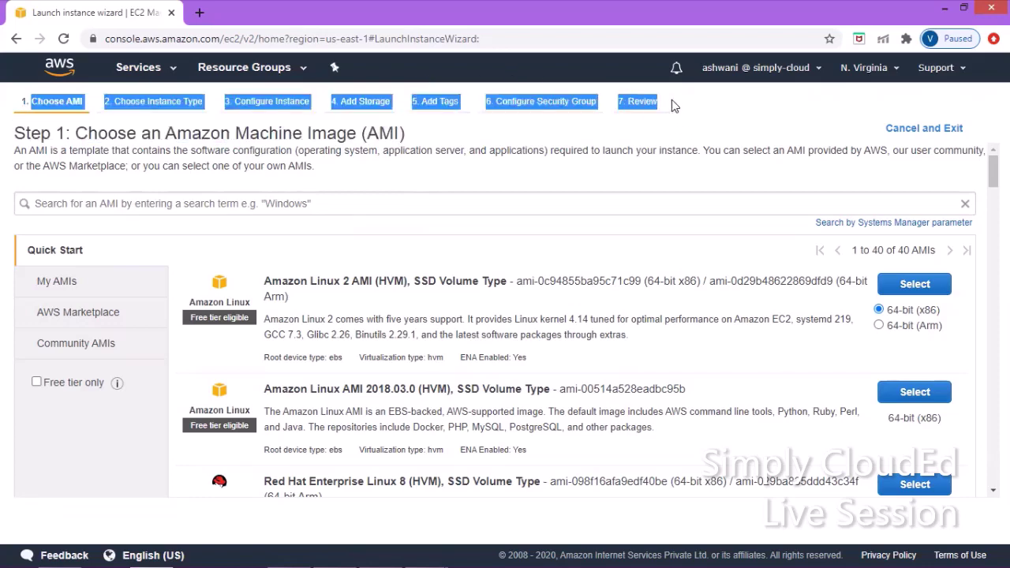
click(270, 142)
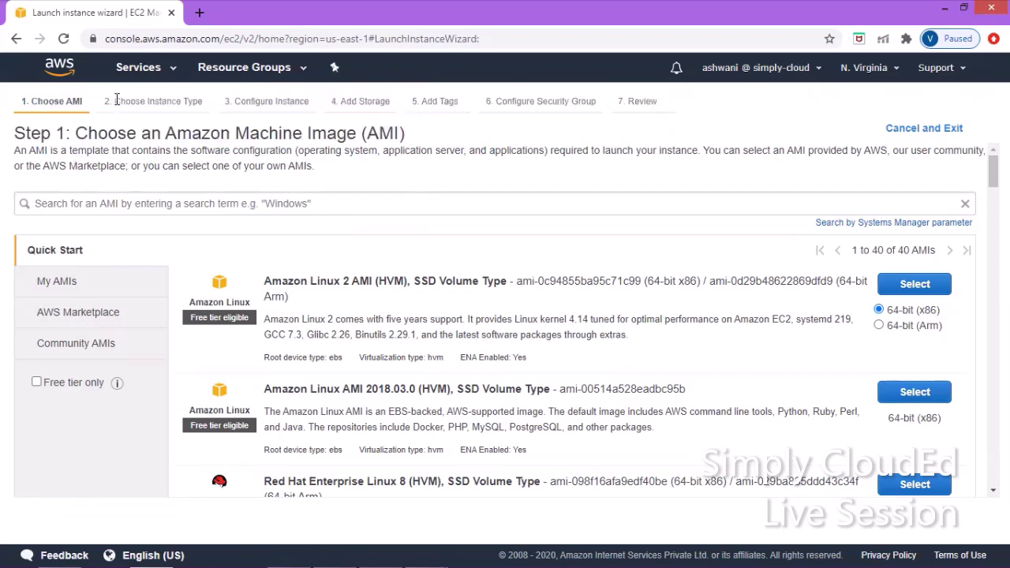
drag(116, 99, 404, 124)
click(517, 150)
drag(76, 133, 442, 146)
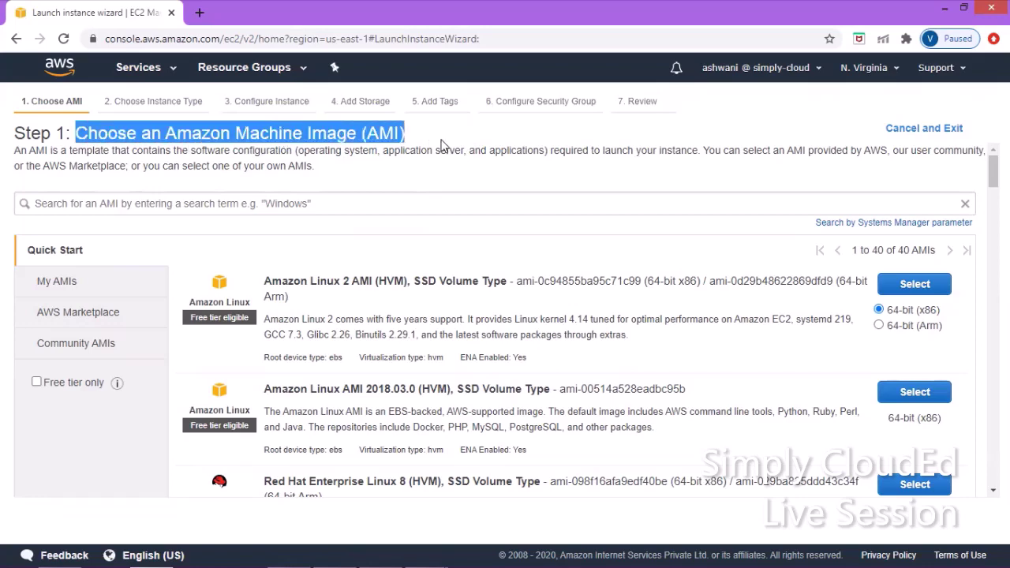
click(492, 181)
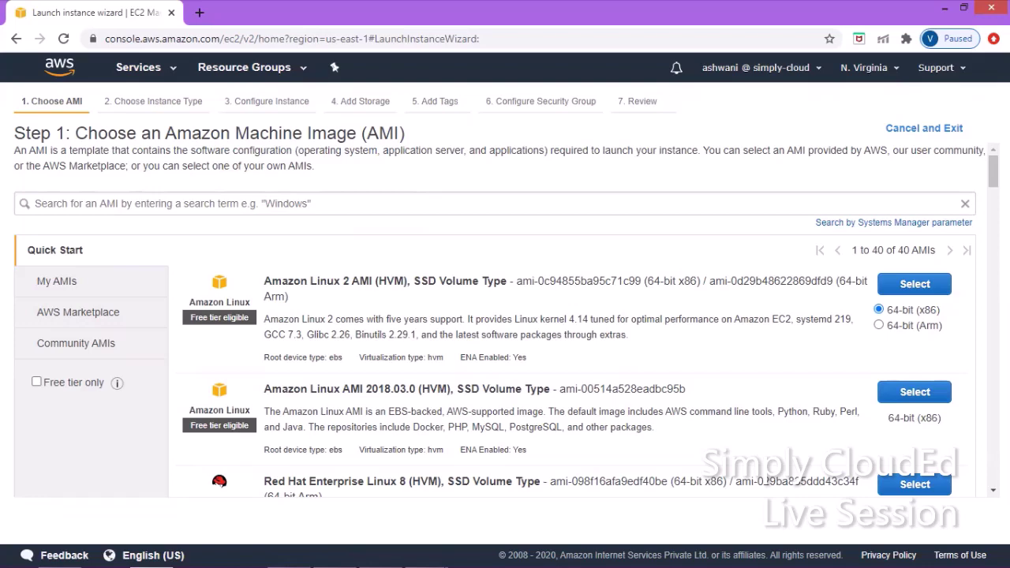
Look through the quick start images and choose Amazon Linux 2 AMI (HVM), SSD Volume Type, 64-bit (x86).
scroll(927, 452, down, 1)
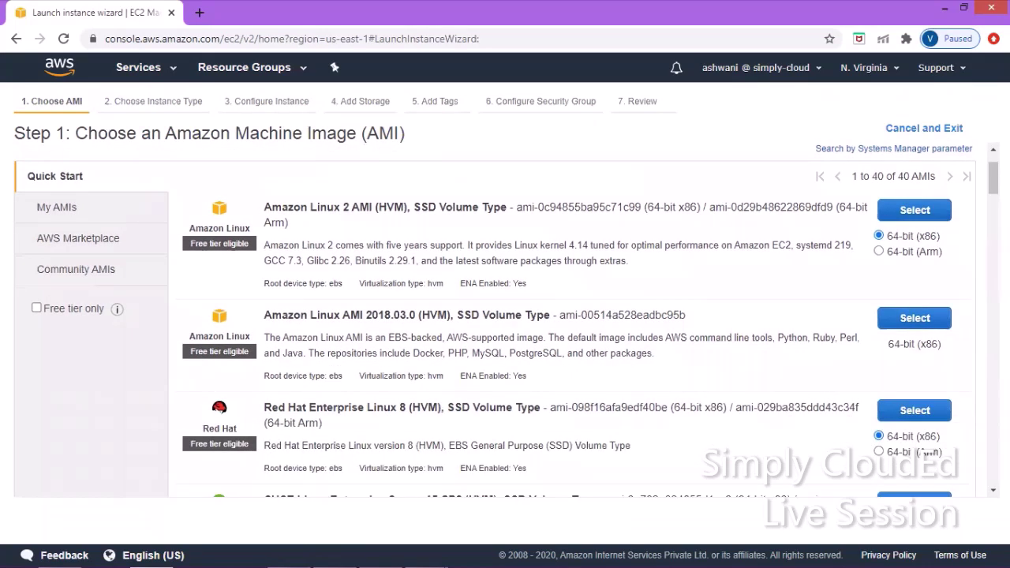
scroll(927, 452, down, 5)
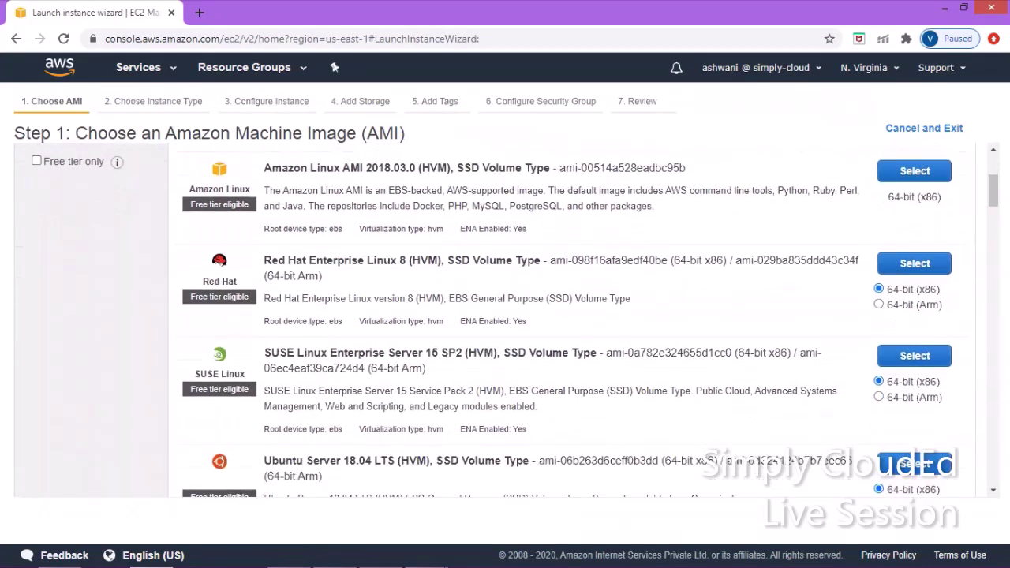
scroll(927, 452, down, 4)
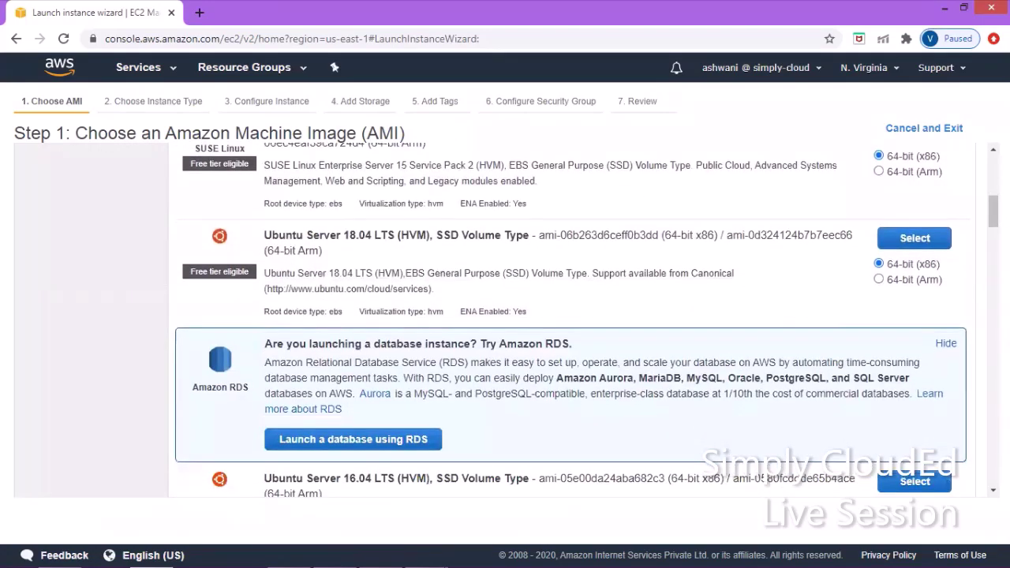
scroll(927, 466, down, 6)
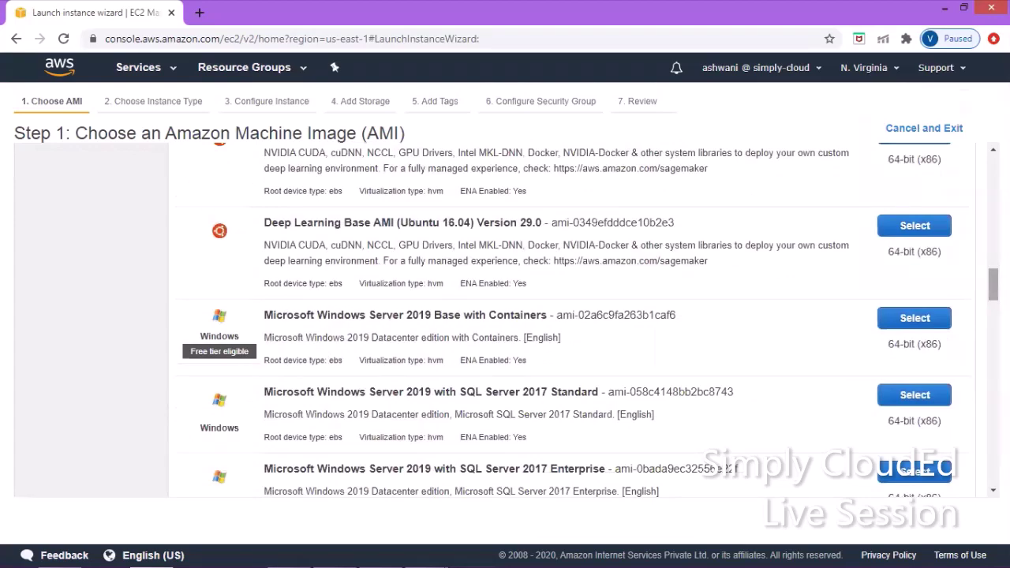
scroll(727, 469, up, 14)
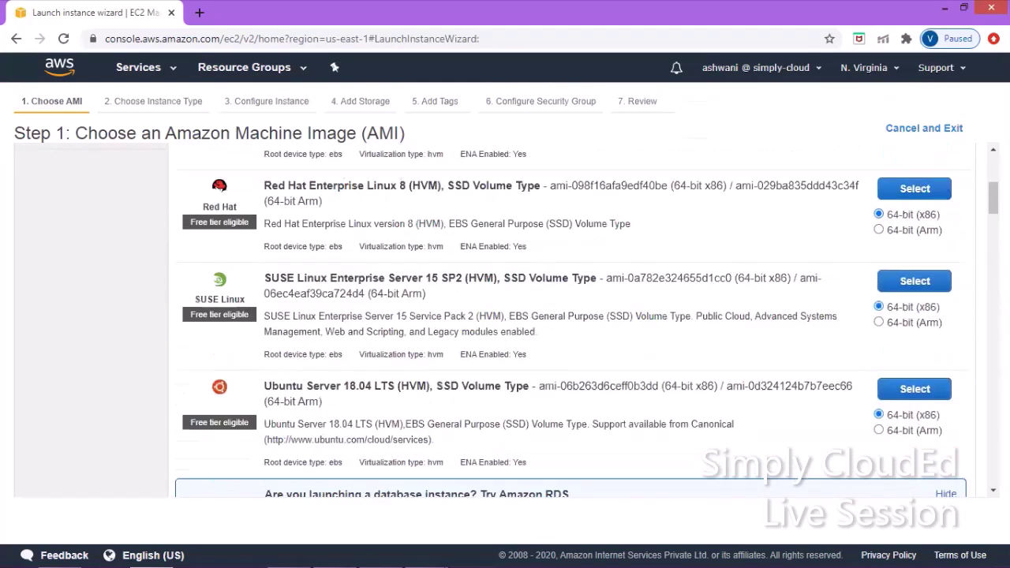
scroll(770, 481, up, 4)
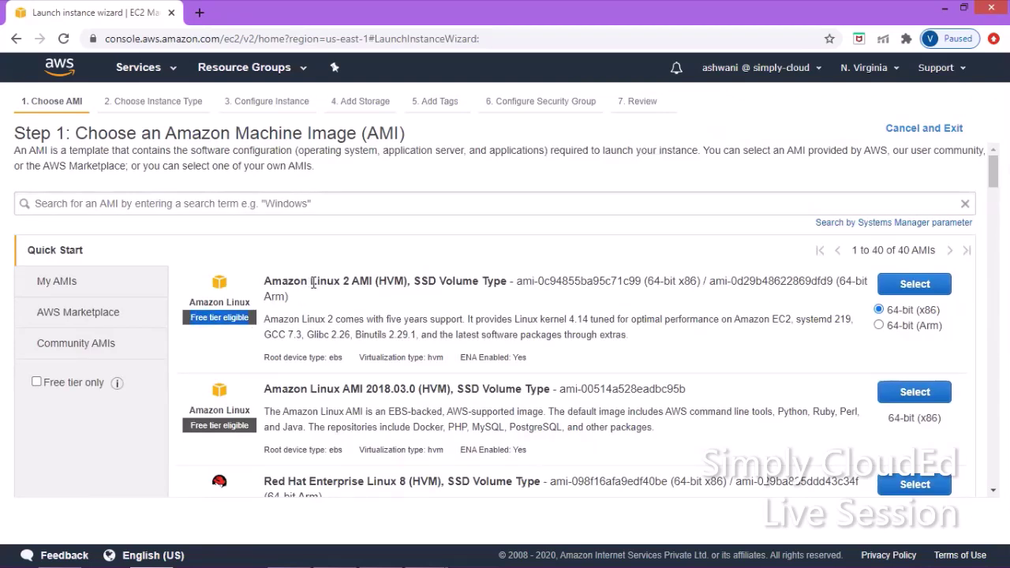
drag(314, 283, 507, 282)
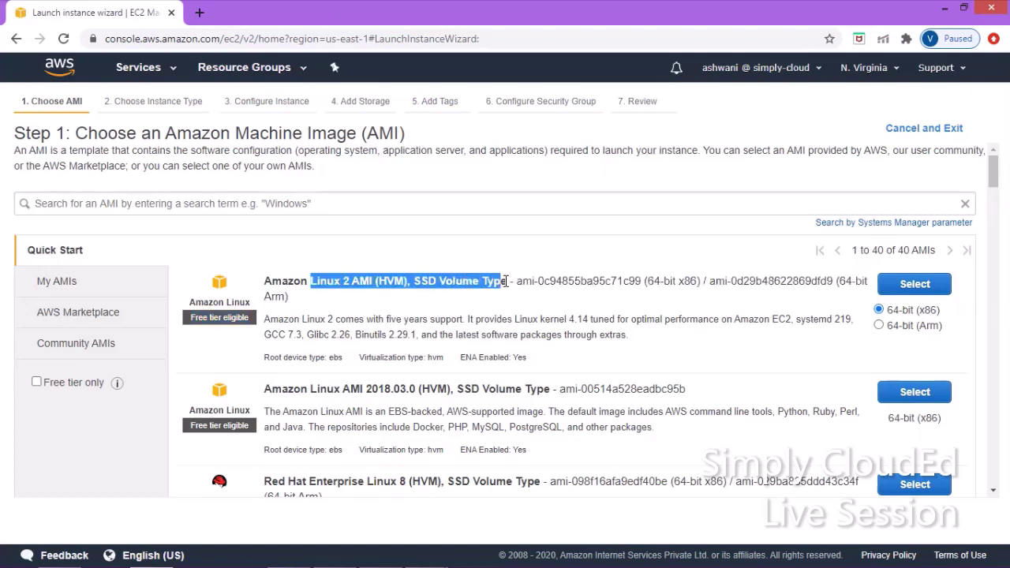
click(507, 298)
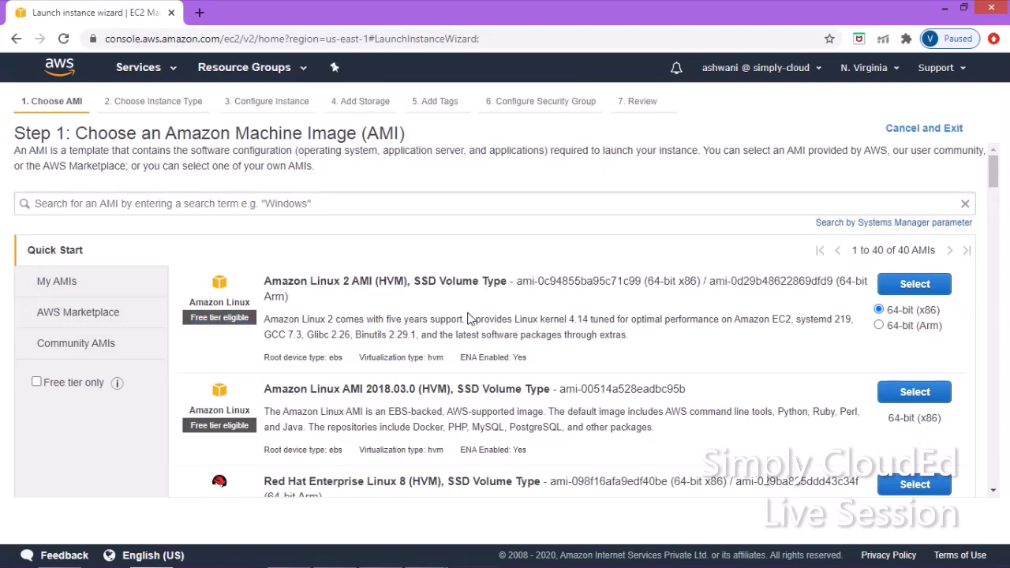
click(914, 284)
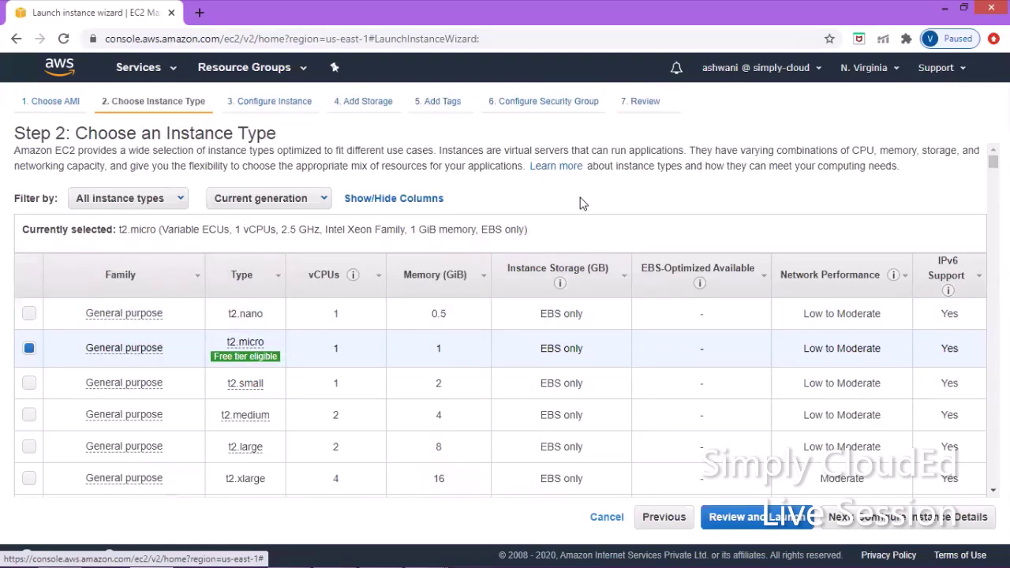
Browse the instance types, keep the free tier eligible t2.micro and continue to the instance details.
scroll(580, 204, down, 7)
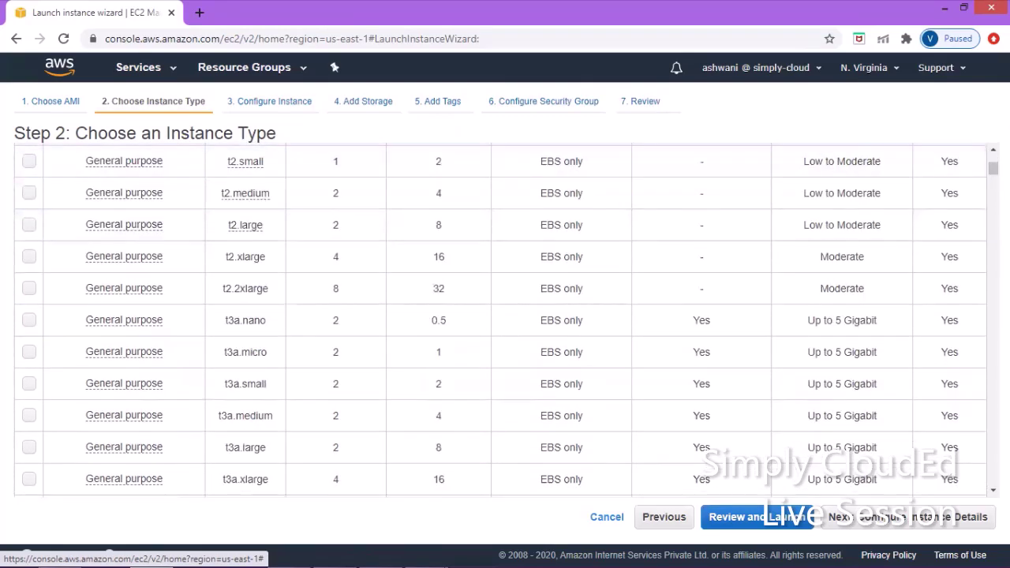
scroll(507, 320, down, 7)
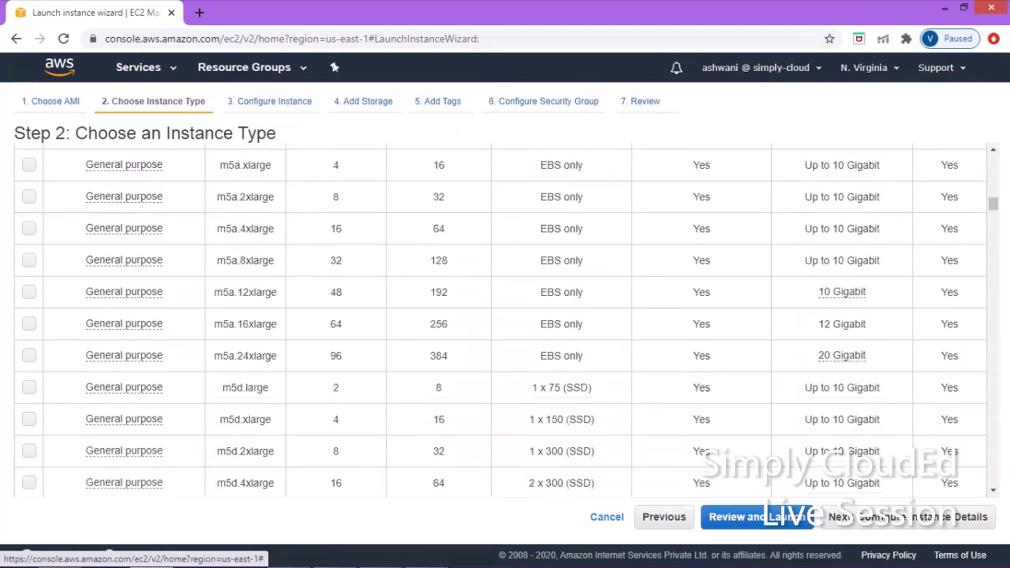
scroll(523, 268, up, 1)
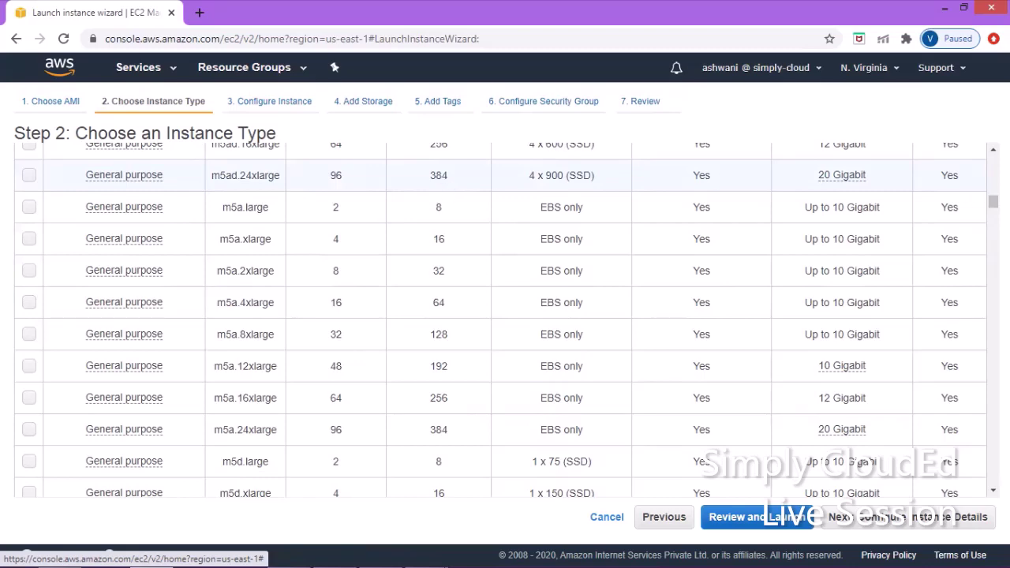
scroll(505, 316, up, 15)
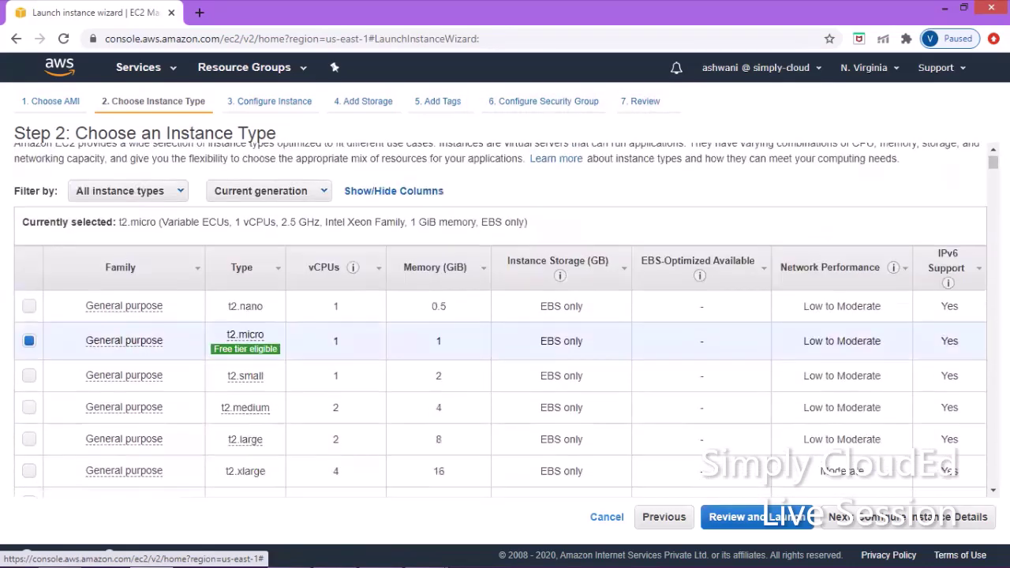
mouse_move(250, 359)
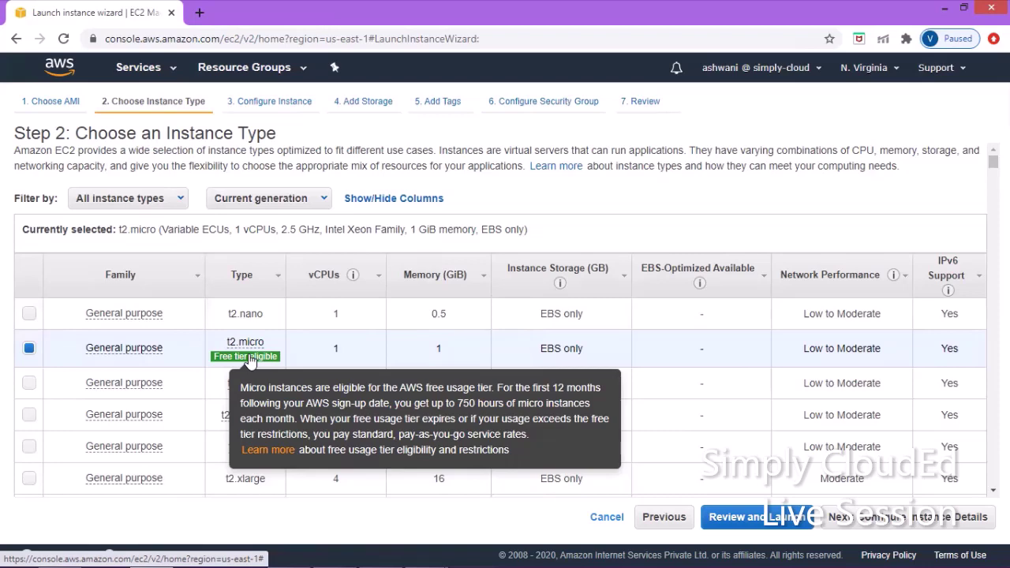
click(915, 518)
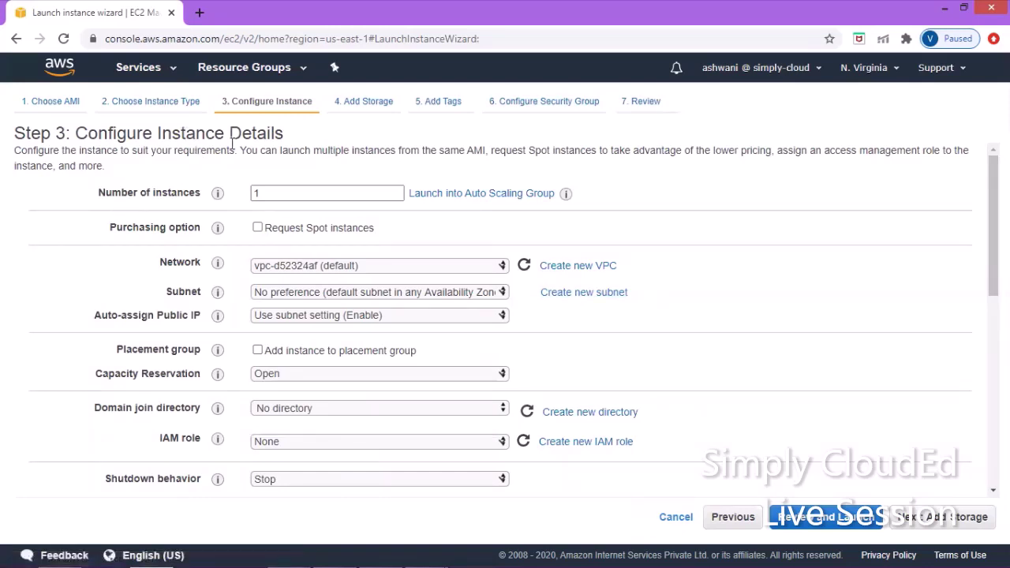
Keep the number of instances at 1 with the default instance details and continue to the storage stage.
double_click(274, 193)
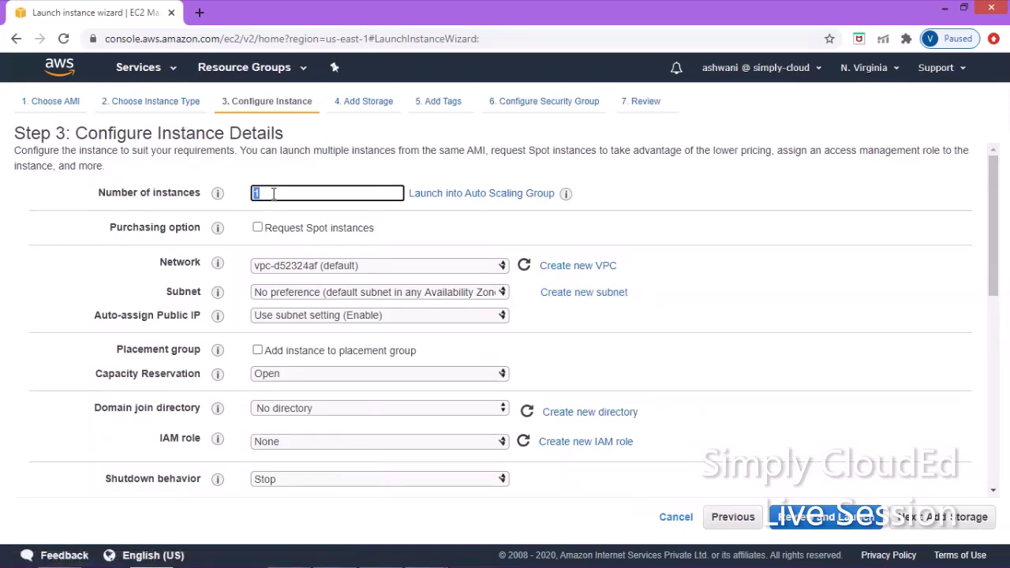
drag(207, 199, 127, 196)
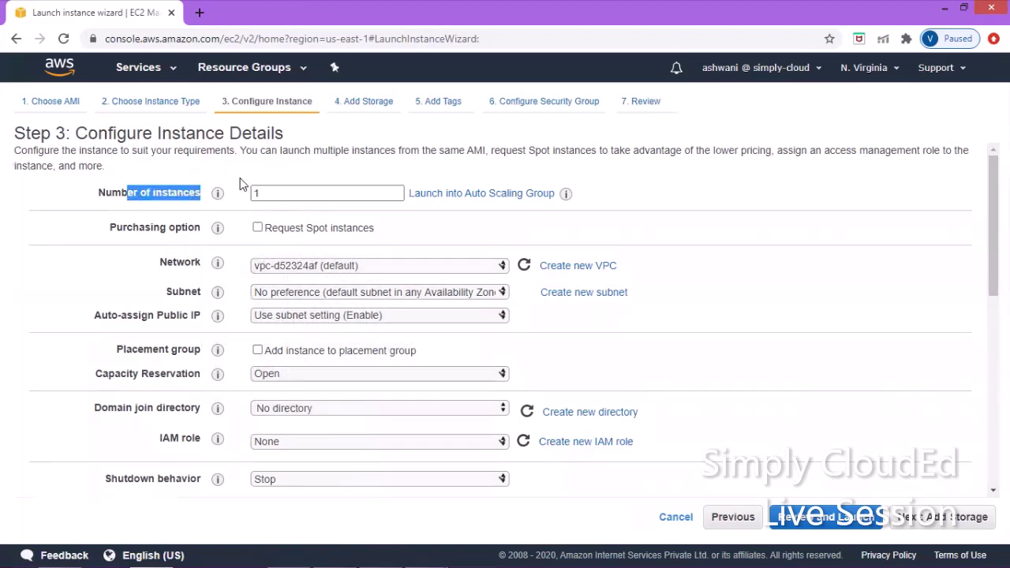
click(292, 183)
double_click(271, 195)
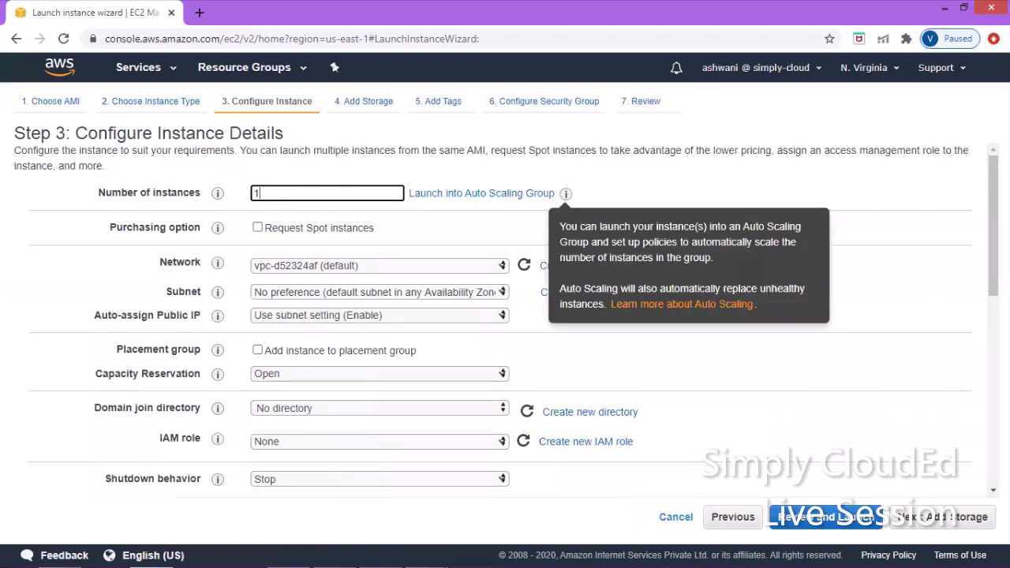
click(934, 268)
scroll(763, 306, down, 4)
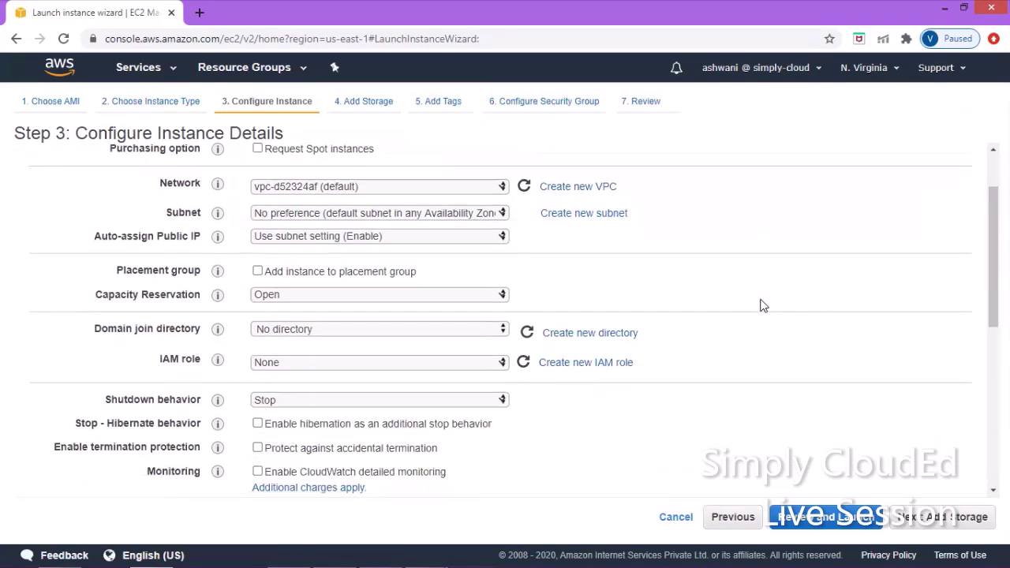
scroll(763, 305, up, 3)
scroll(763, 306, up, 1)
click(943, 517)
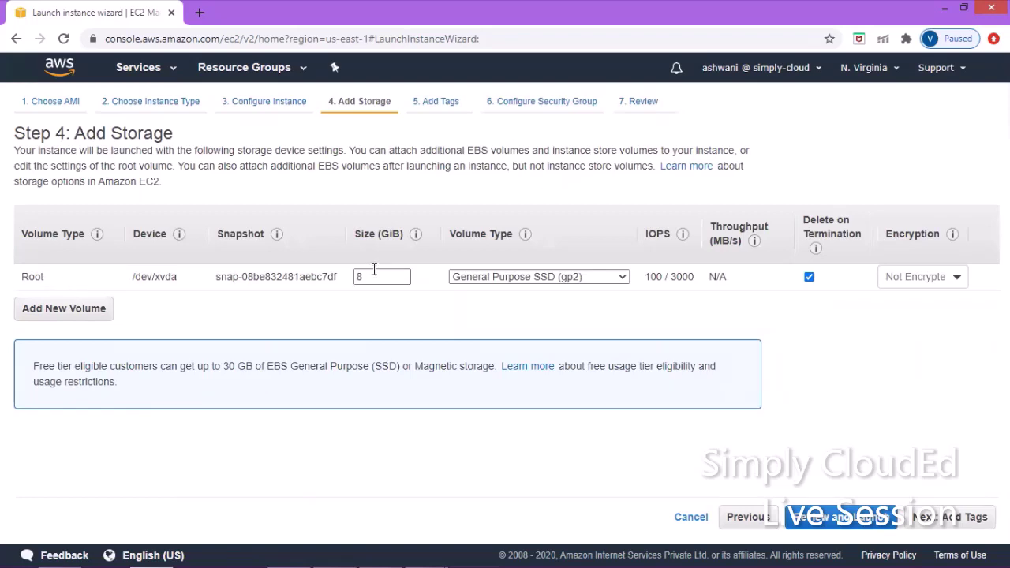
Try a root volume size of 100 GiB and set it back to 8 GiB.
triple_click(25, 279)
click(186, 289)
double_click(40, 277)
click(181, 317)
double_click(34, 275)
double_click(376, 274)
text(100)
click(390, 316)
double_click(374, 274)
text(8)
click(337, 322)
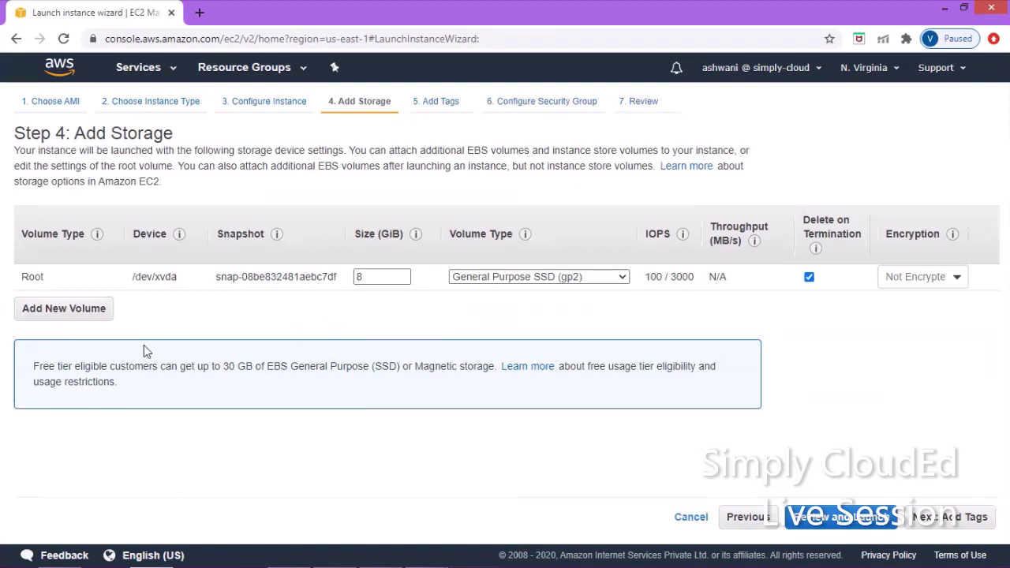
Add three extra EBS volumes and remove all of them again, leaving only the root volume.
click(63, 308)
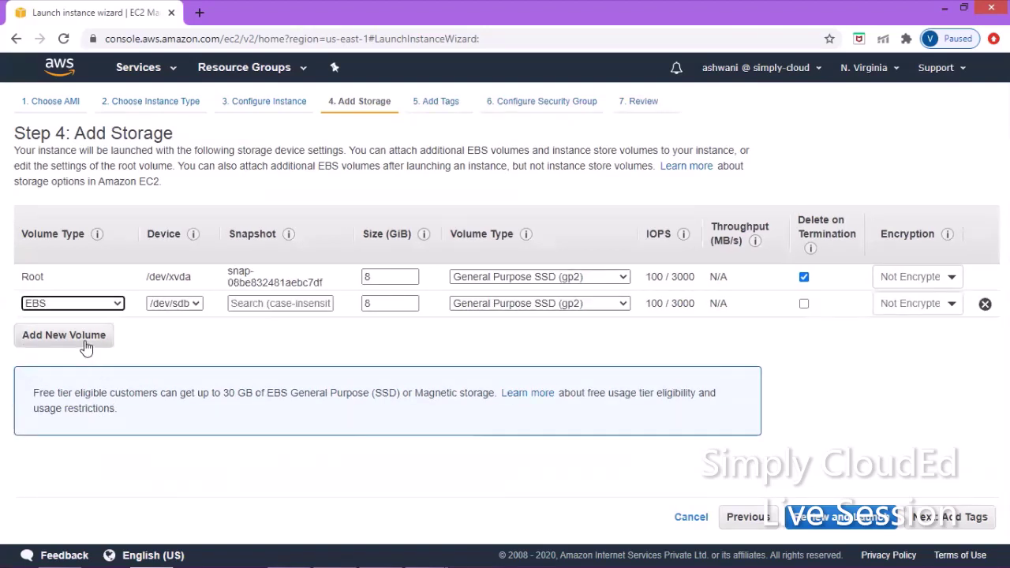
click(85, 346)
click(79, 365)
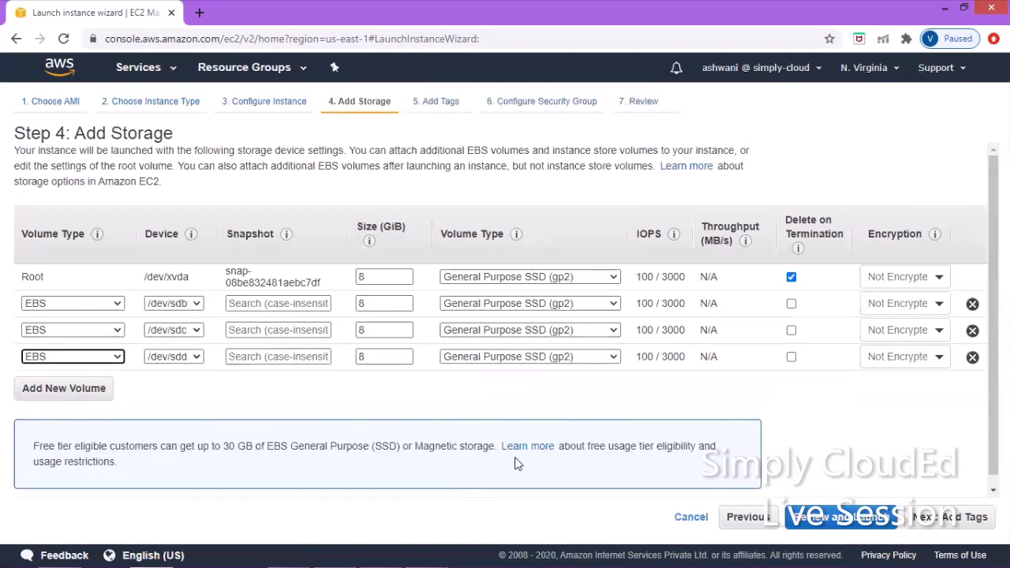
click(972, 304)
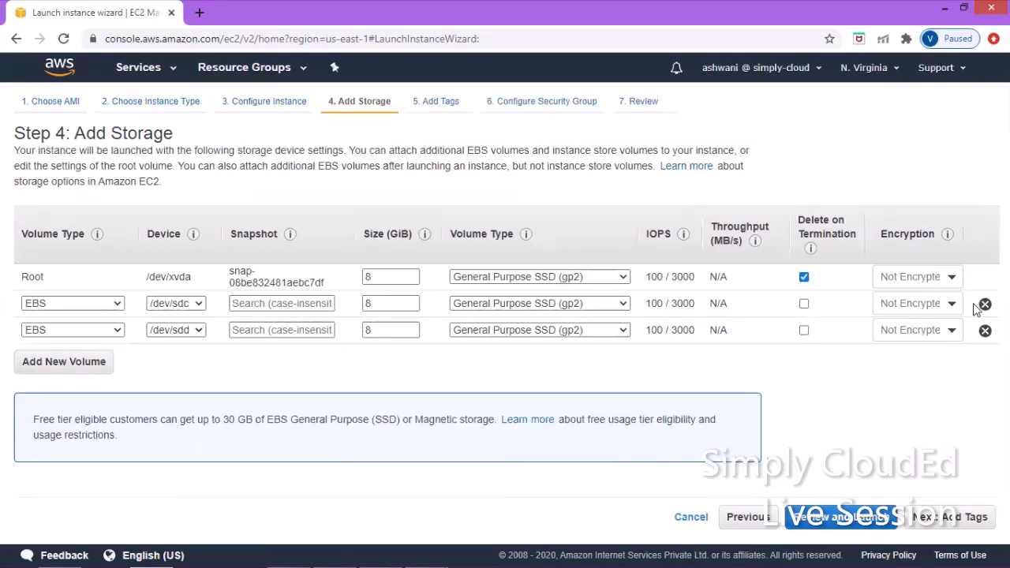
click(983, 304)
click(984, 304)
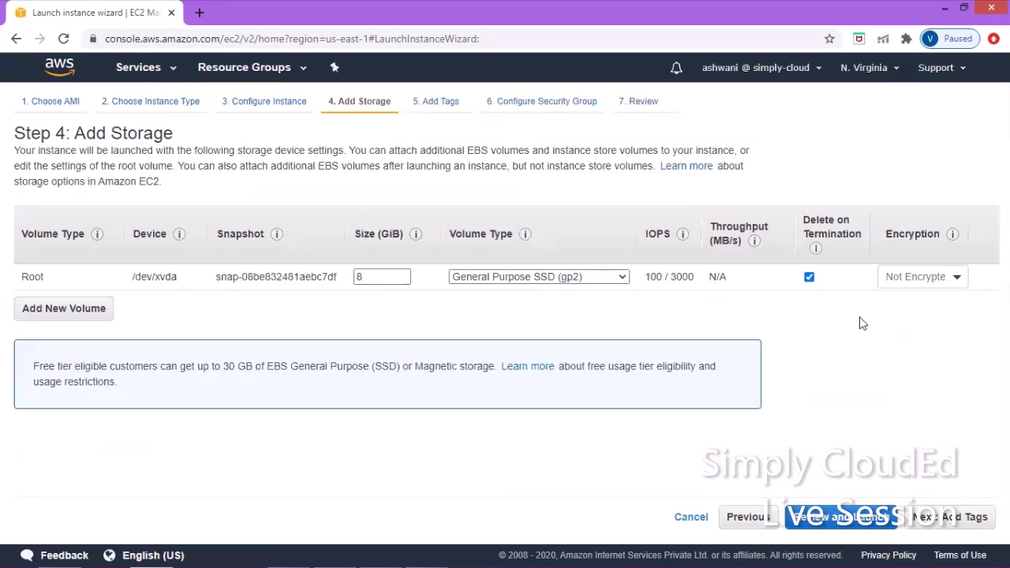
Continue to the tags stage and add a tag with the key Name and the value first-ec2-instance.
click(955, 520)
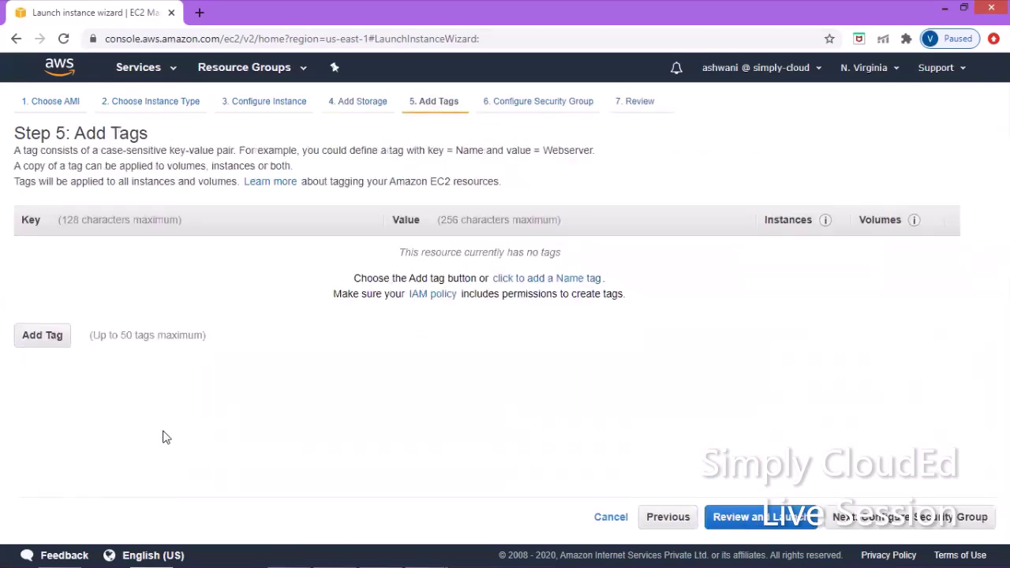
click(46, 335)
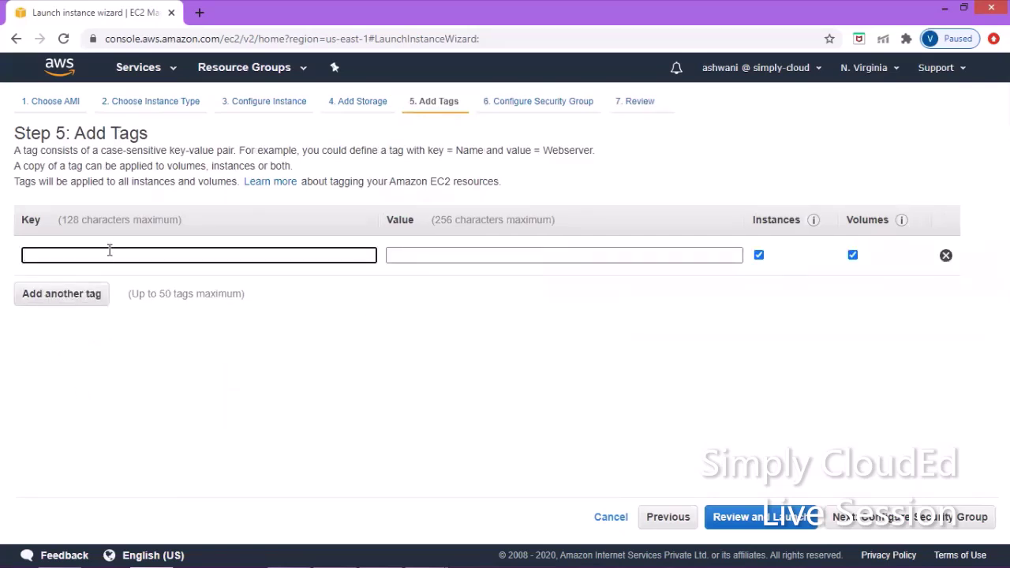
text(Na)
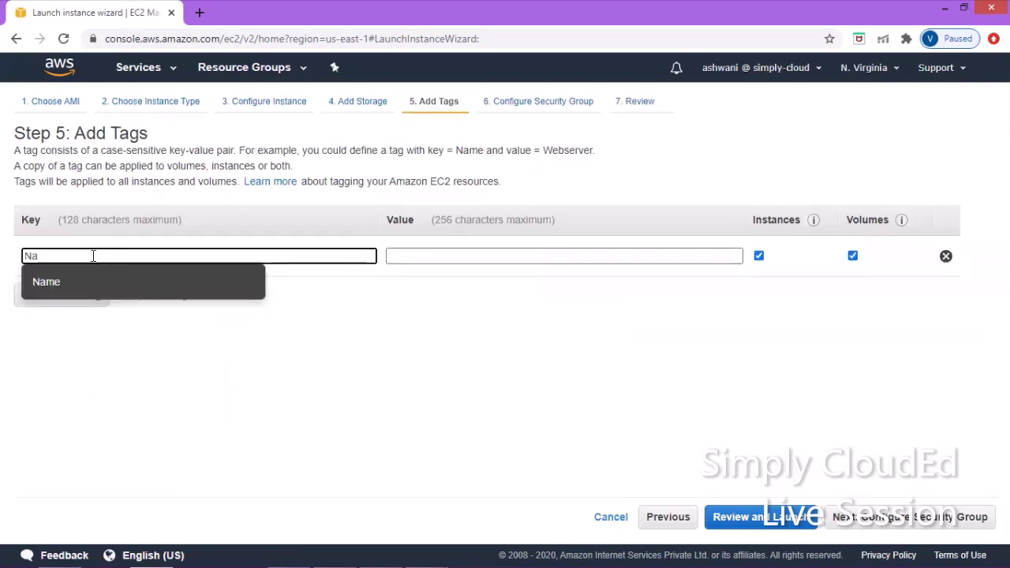
click(71, 284)
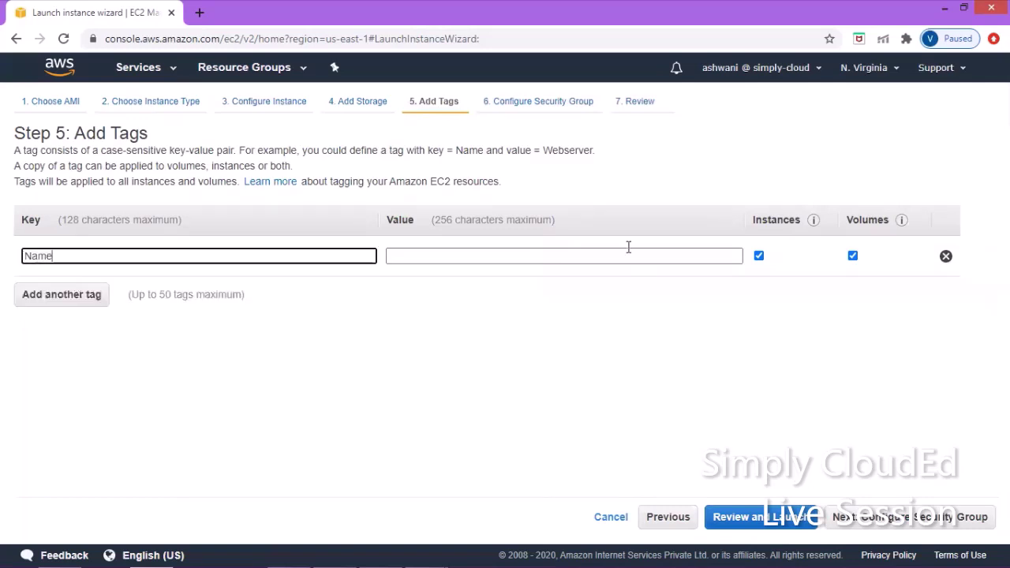
click(574, 254)
text(f)
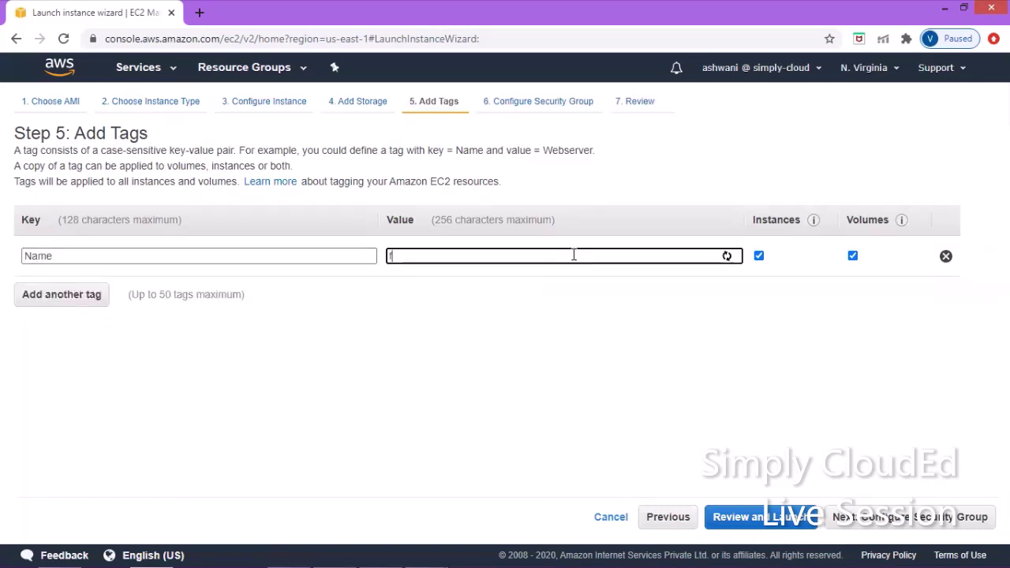
text(irst)
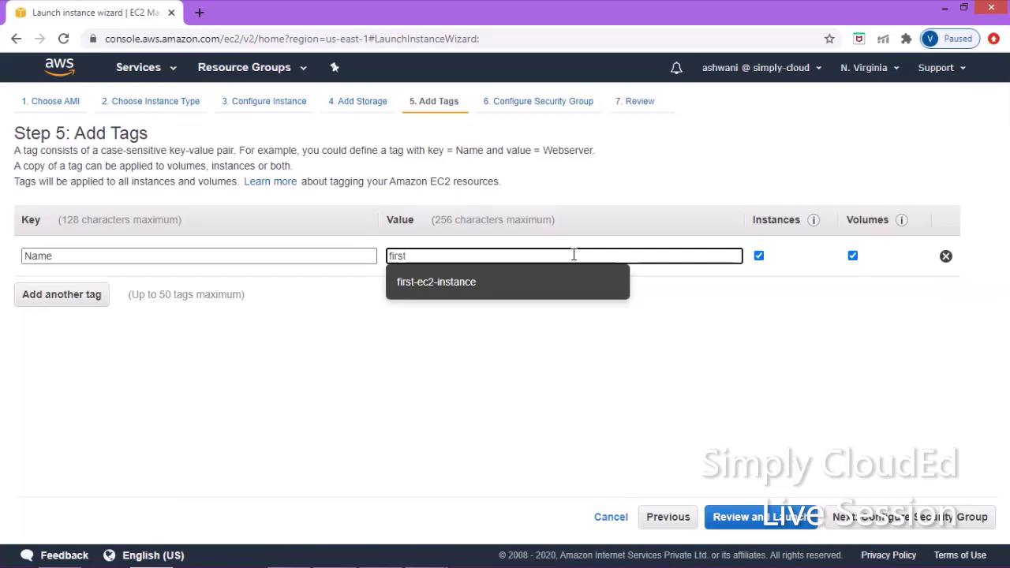
click(443, 282)
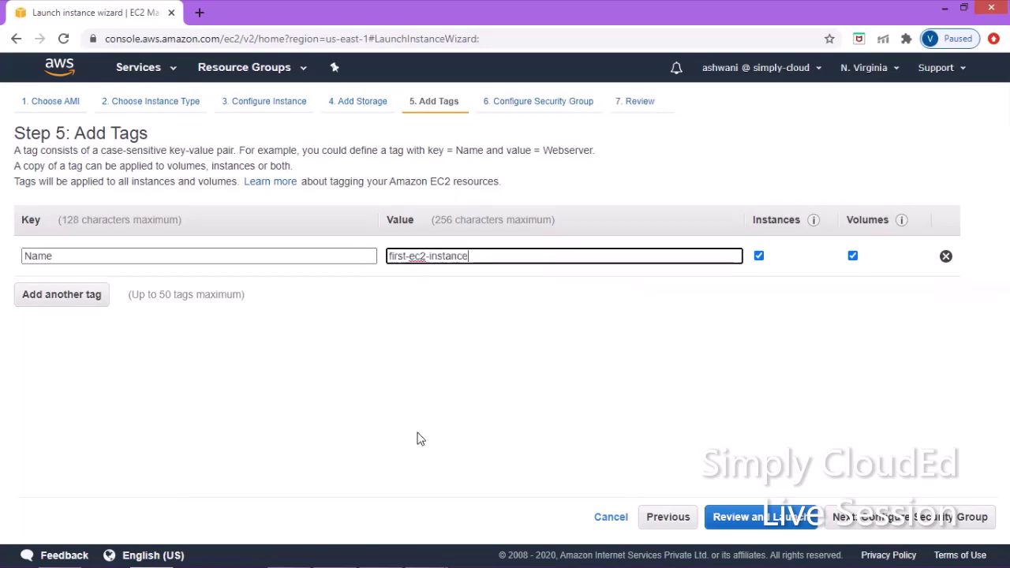
Add a second tag with the key Environment and the value test, and continue to the security group stage.
click(67, 300)
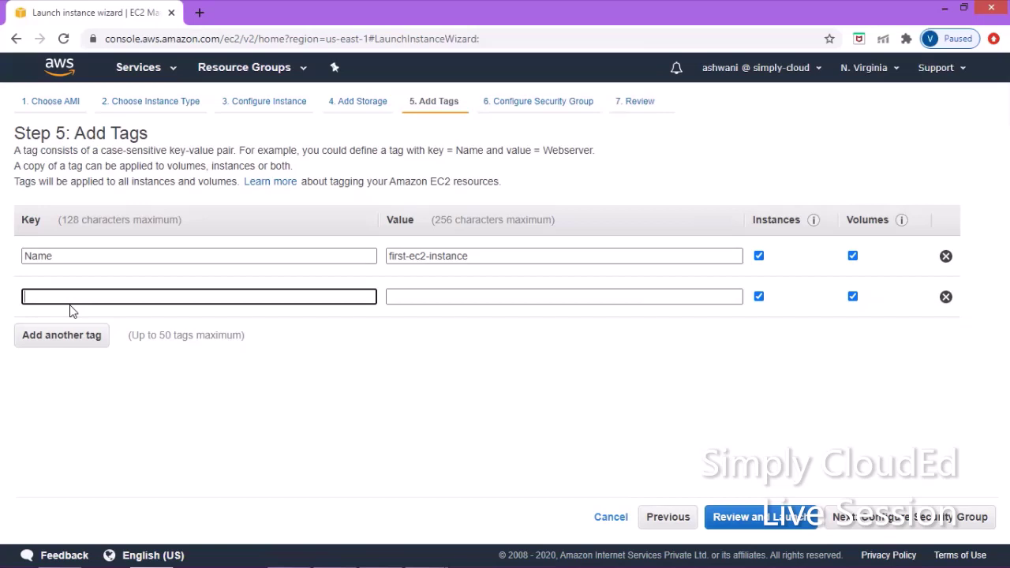
text(En)
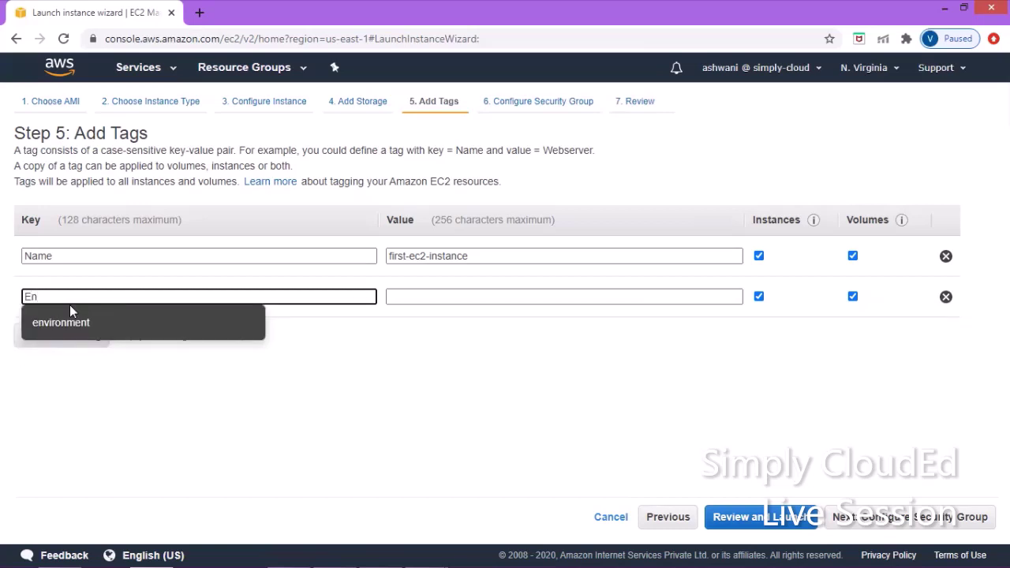
text(vironment)
click(350, 399)
click(446, 296)
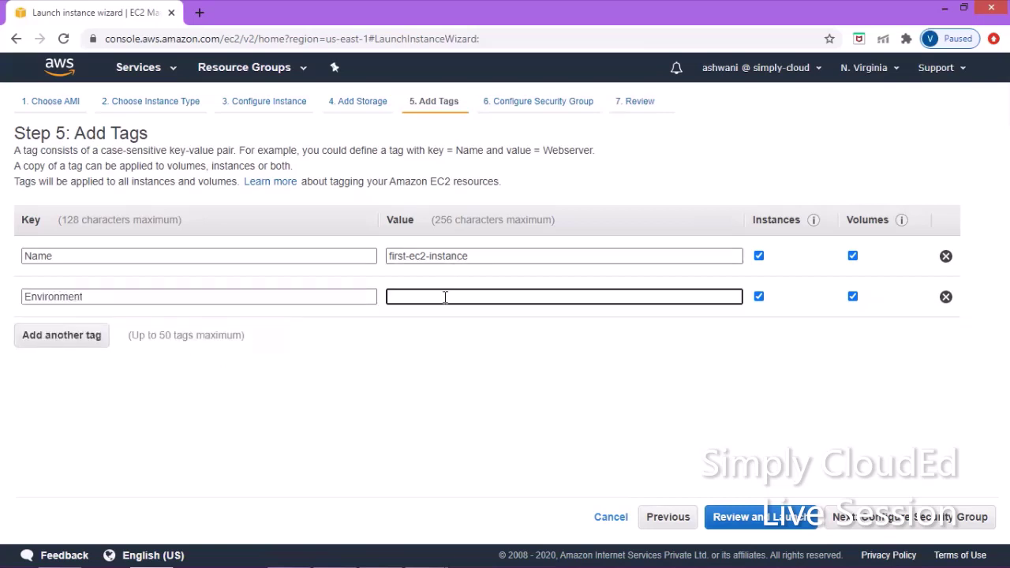
text(test)
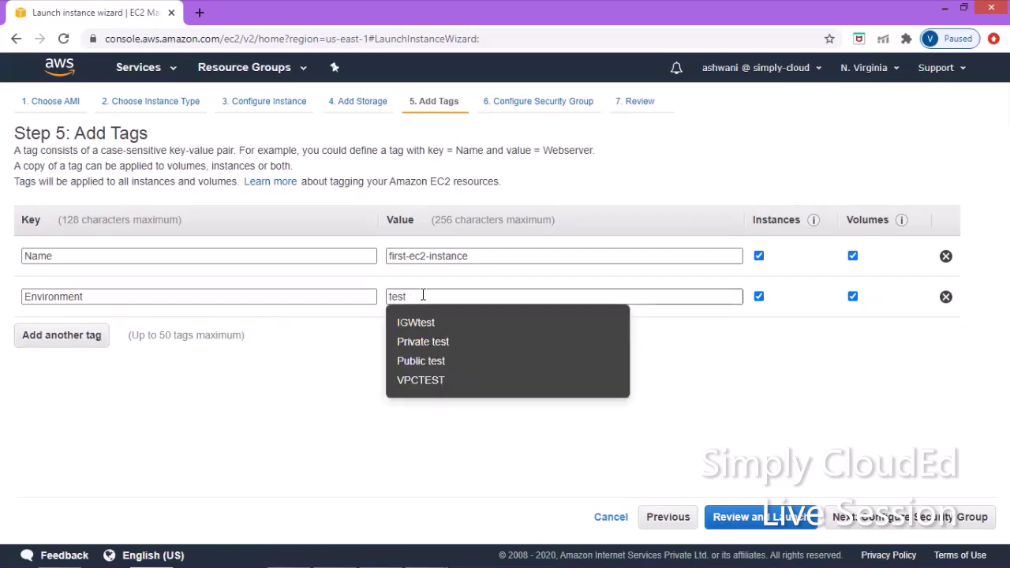
click(447, 401)
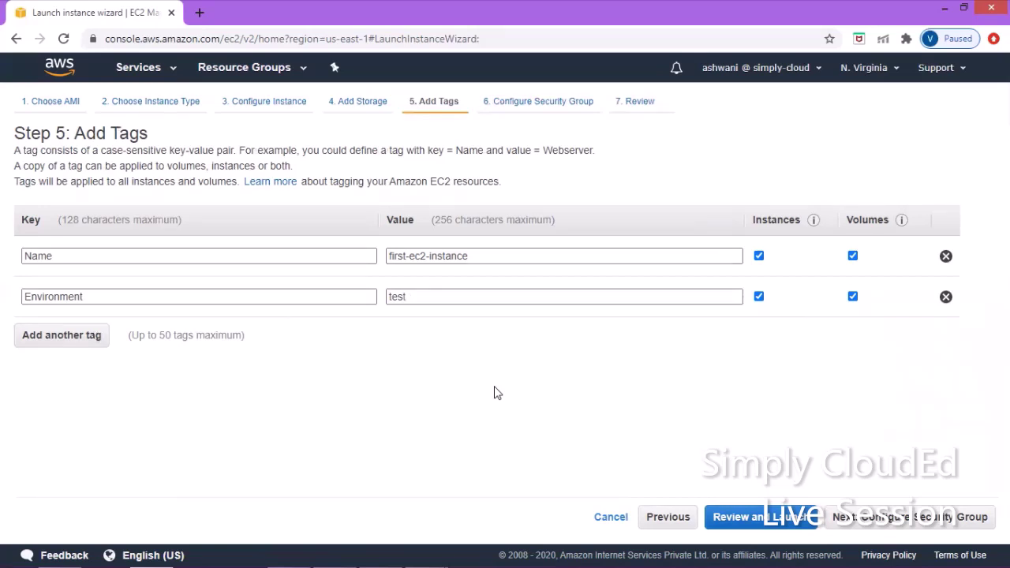
click(949, 534)
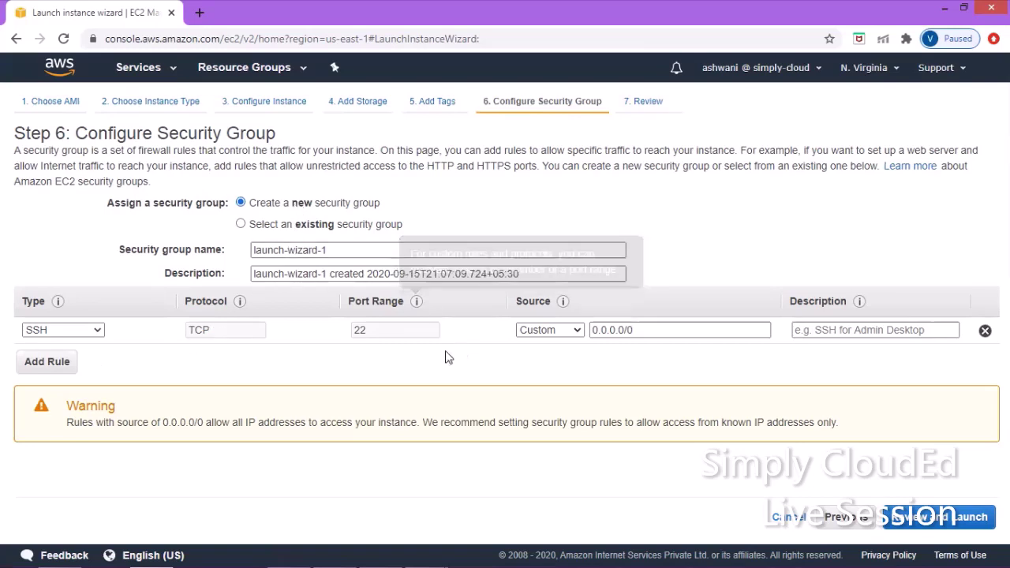
Keep the default SSH rule and add an HTTPS rule to the new security group.
drag(377, 330, 352, 330)
click(196, 372)
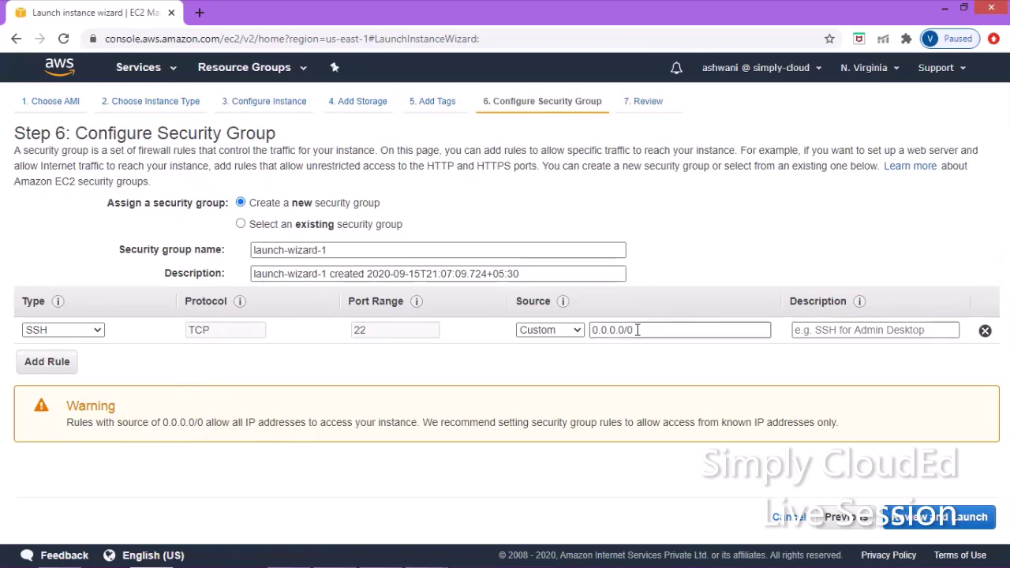
drag(637, 330, 584, 335)
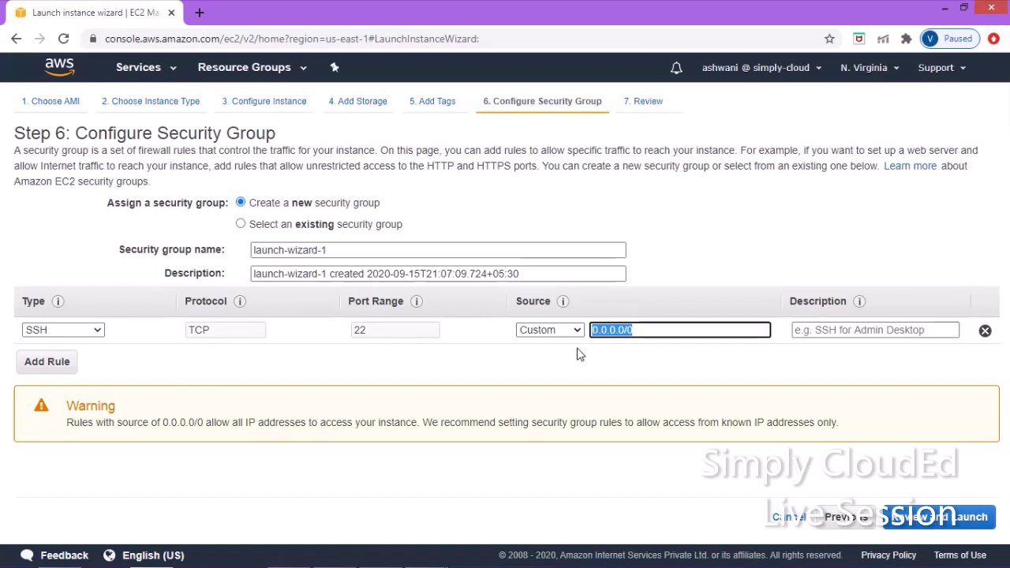
click(69, 362)
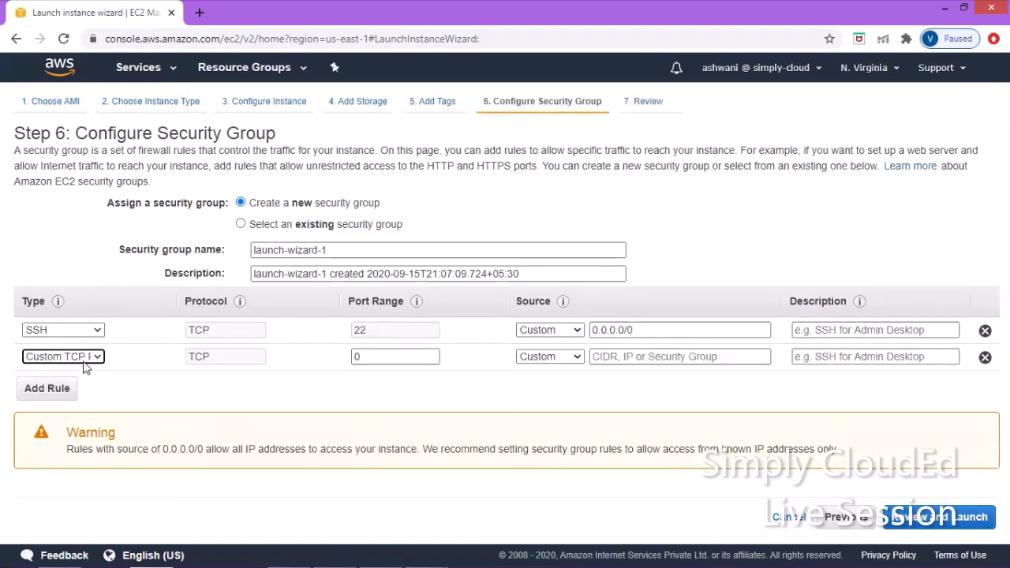
click(85, 358)
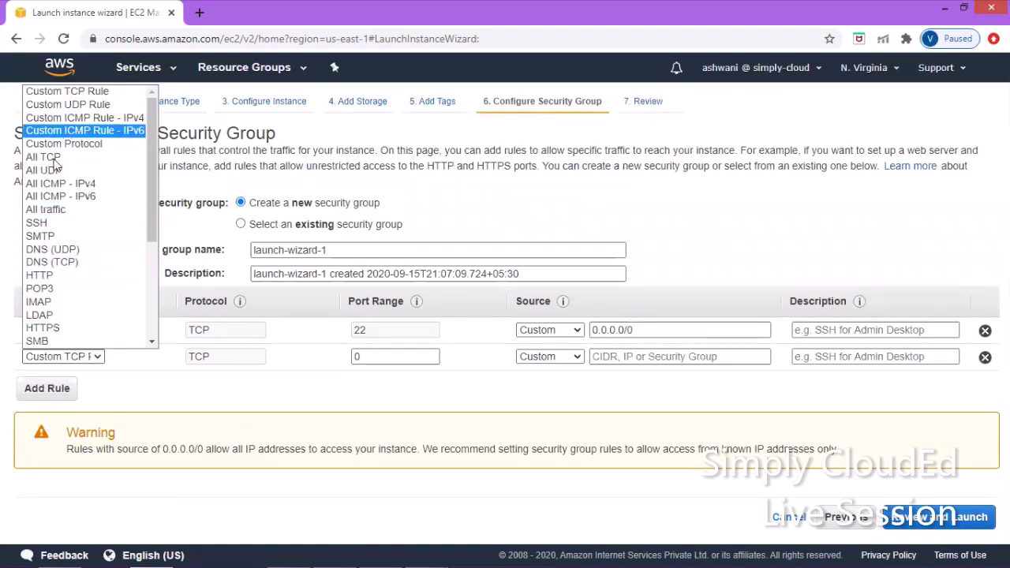
click(87, 327)
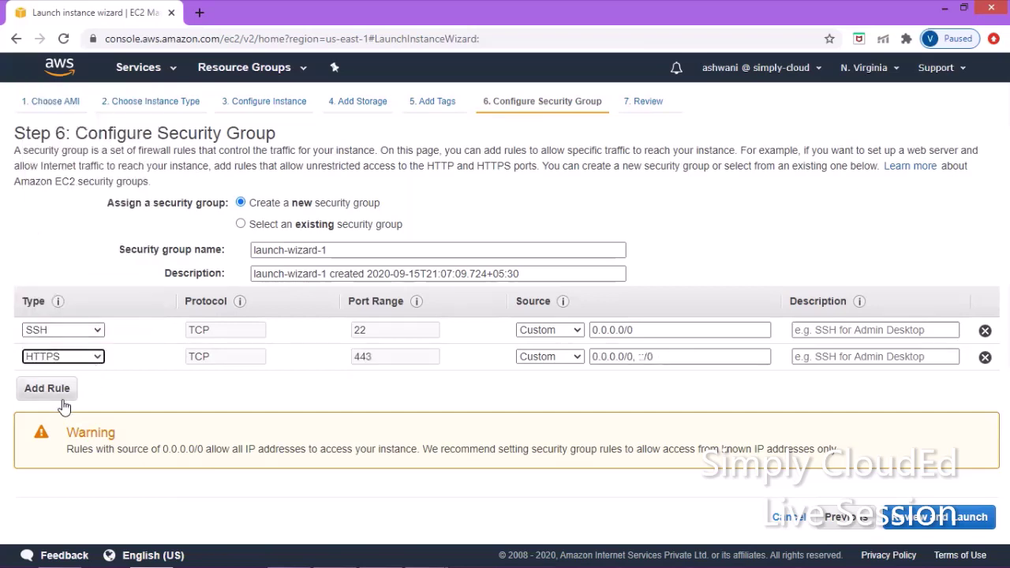
Add an HTTP rule to the security group and continue to the launch review.
click(36, 395)
click(97, 383)
scroll(79, 250, down, 1)
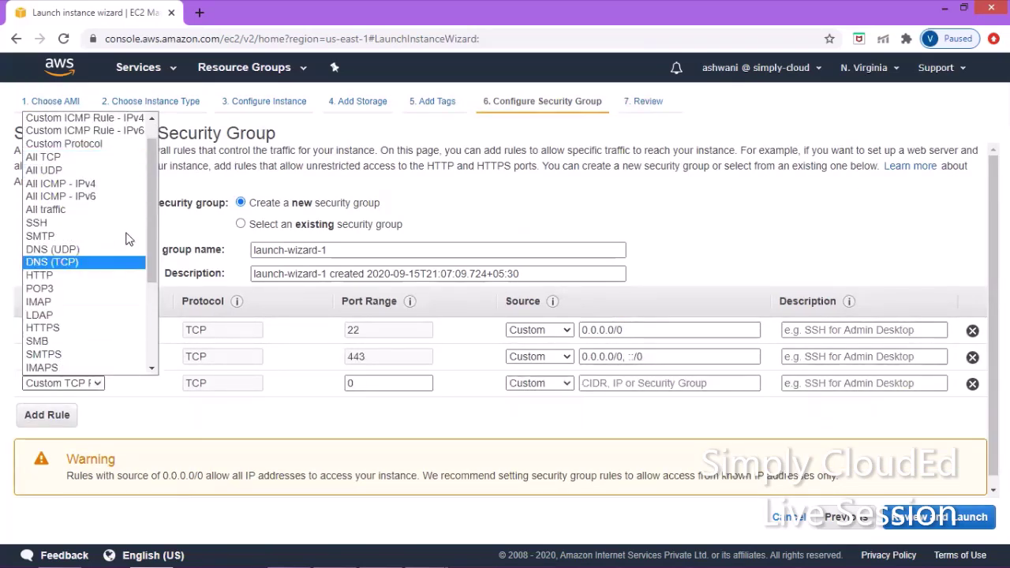
click(99, 277)
click(961, 525)
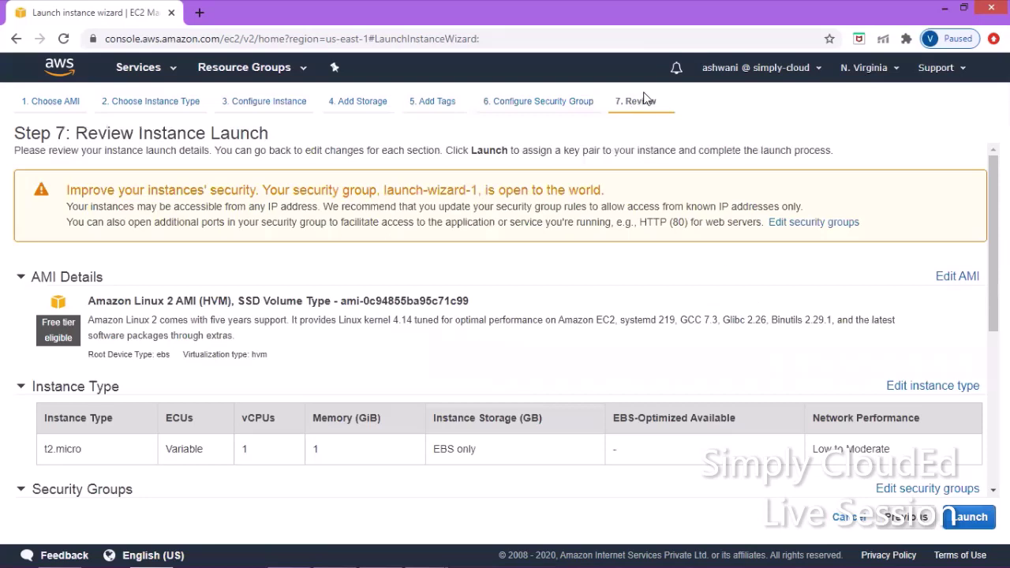
Review the launch summary, examining the AMI details, instance type, security group rules and expanded storage settings.
double_click(626, 101)
click(683, 146)
scroll(487, 247, down, 2)
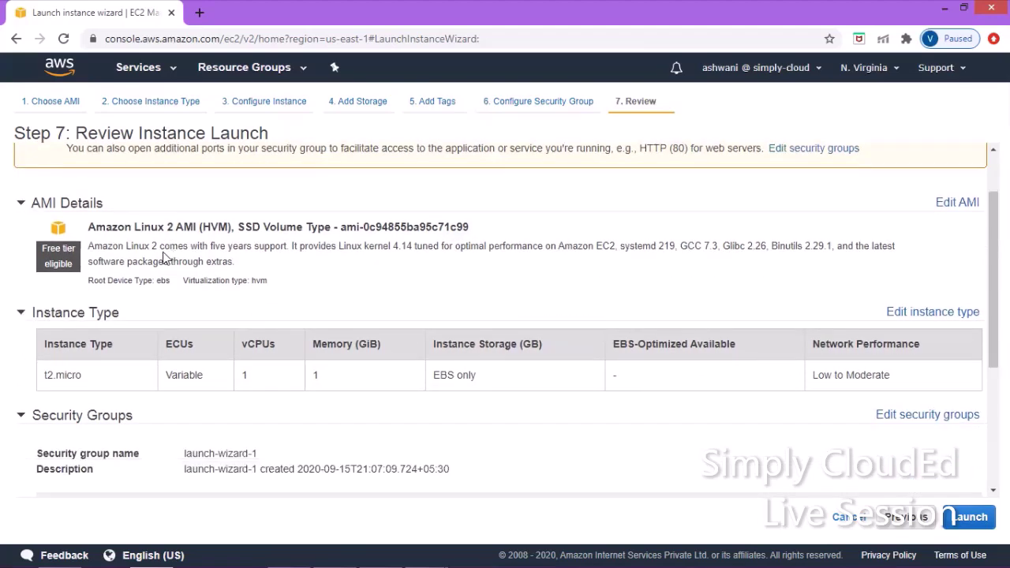
drag(89, 226, 478, 226)
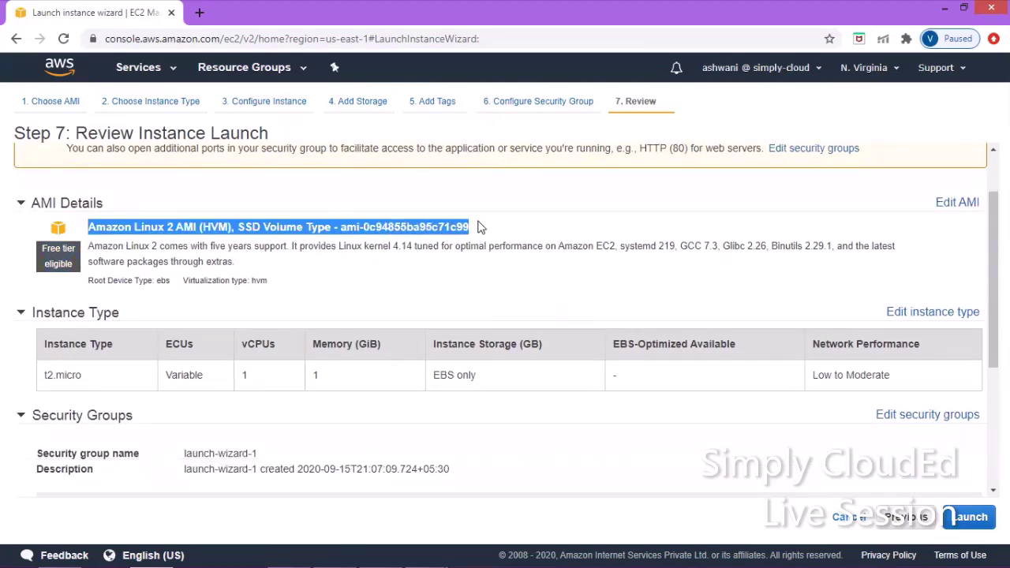
scroll(400, 287, down, 2)
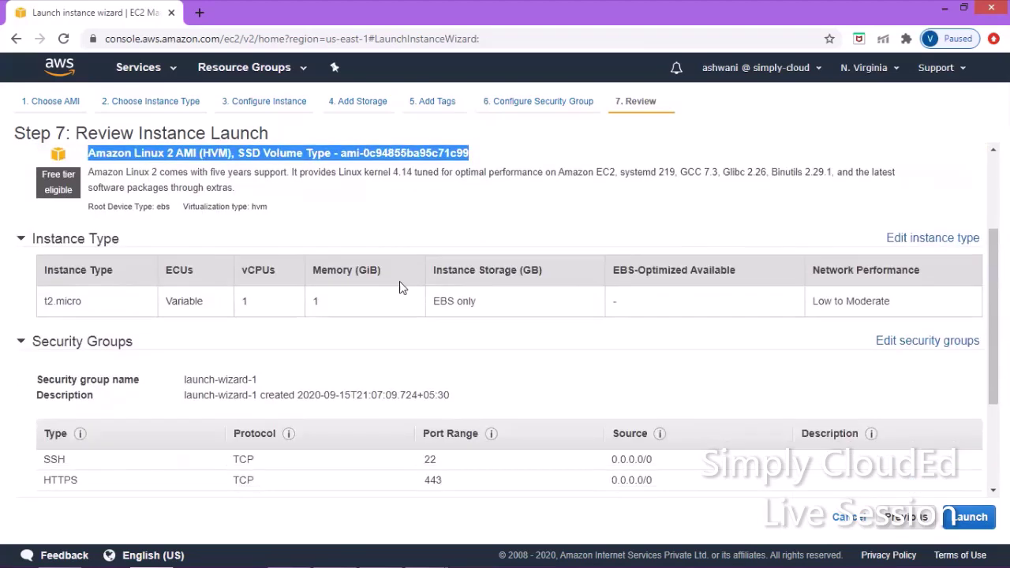
click(565, 53)
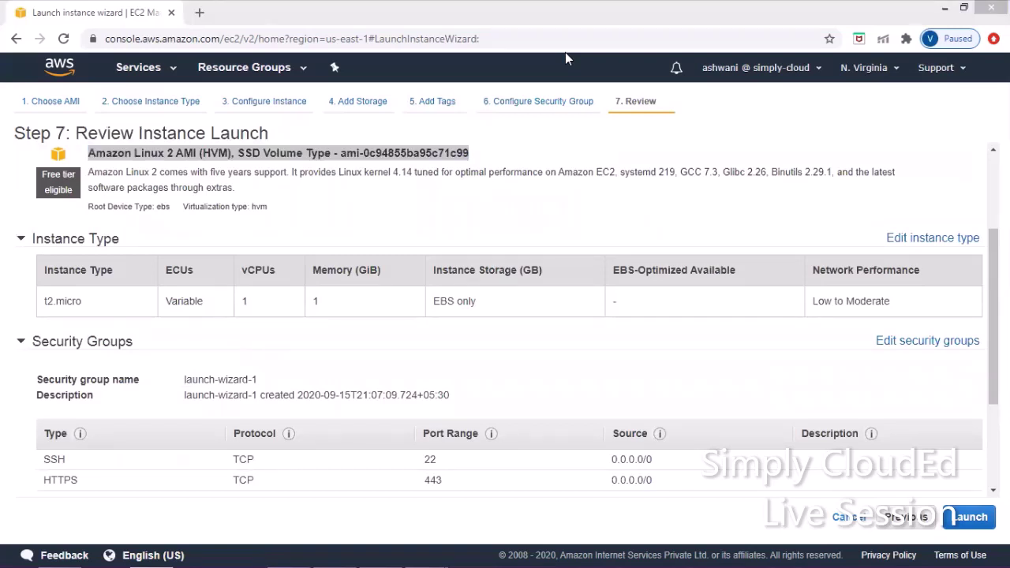
click(565, 53)
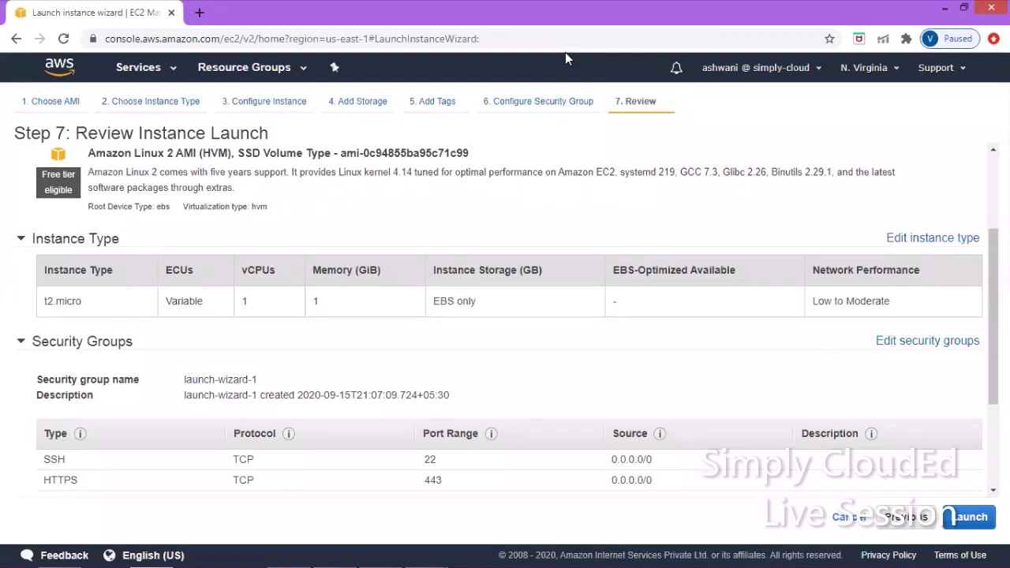
scroll(747, 226, down, 2)
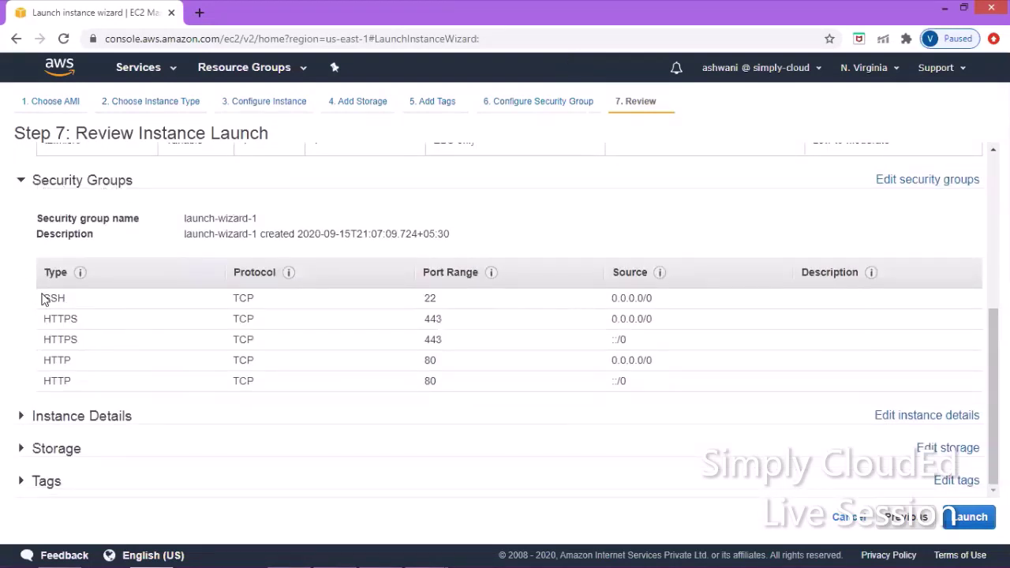
drag(42, 299, 155, 393)
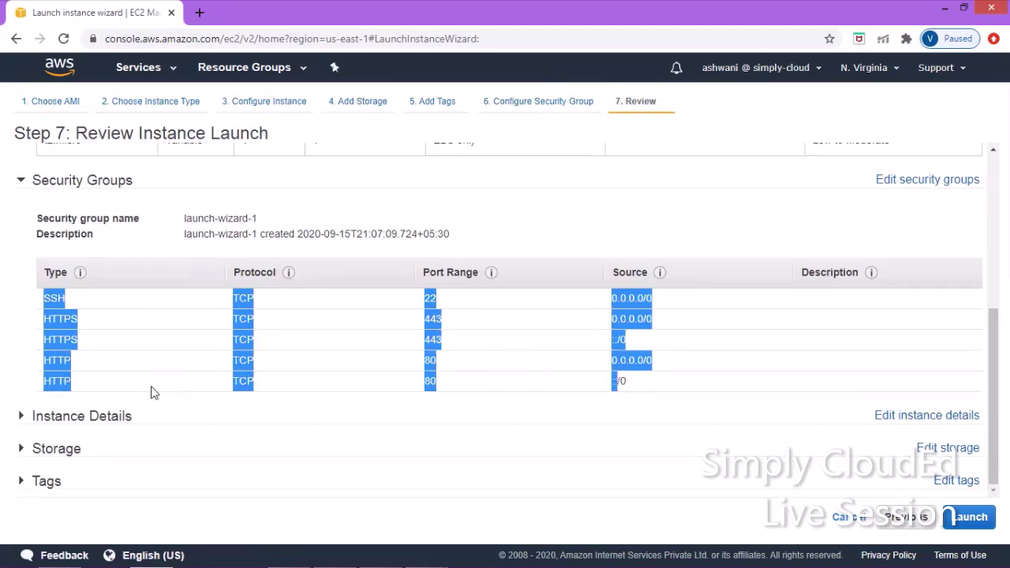
click(26, 452)
scroll(364, 449, down, 1)
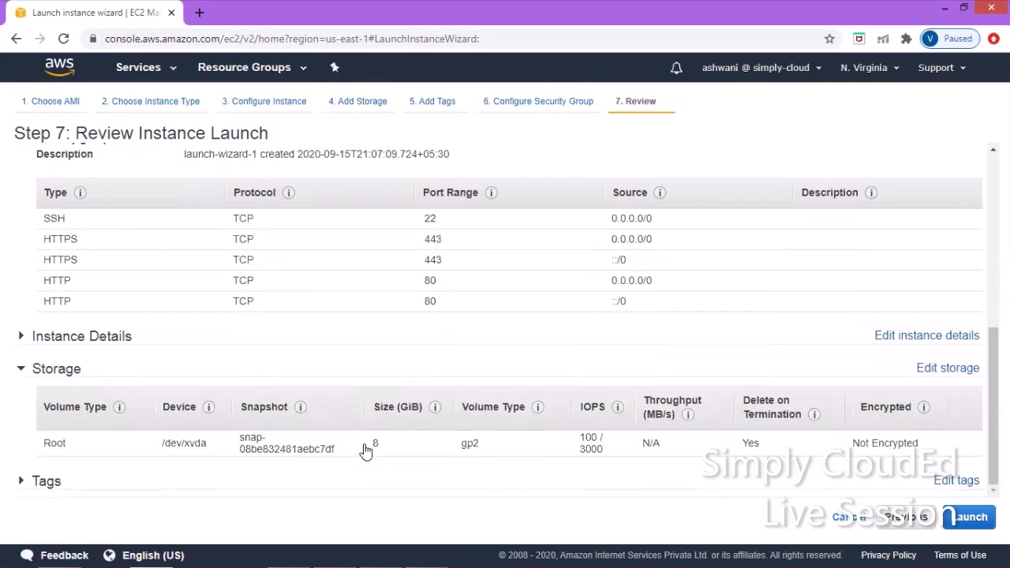
Start the launch and acknowledge having access to the existing simply-clouded private key file.
click(969, 516)
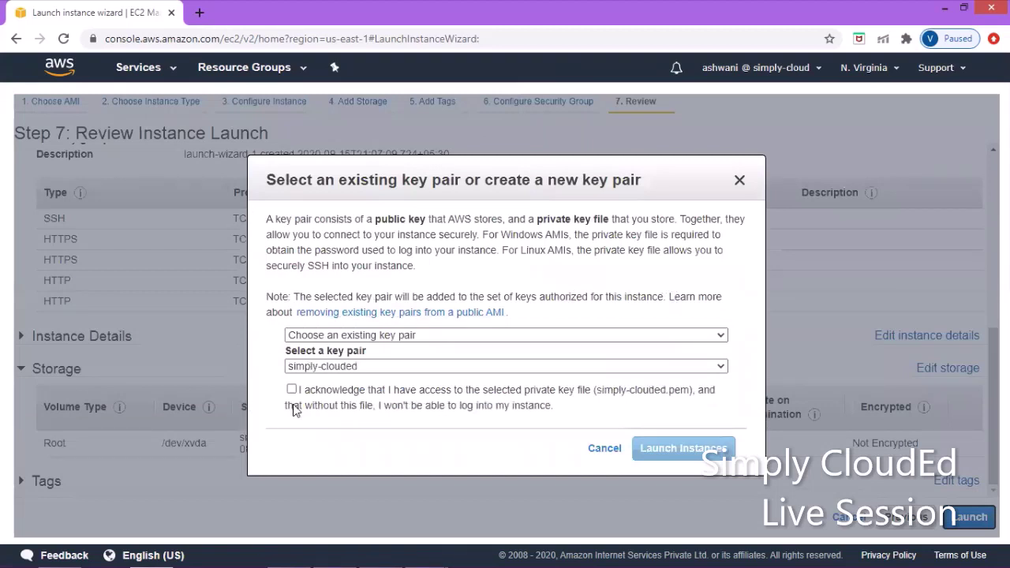
click(291, 390)
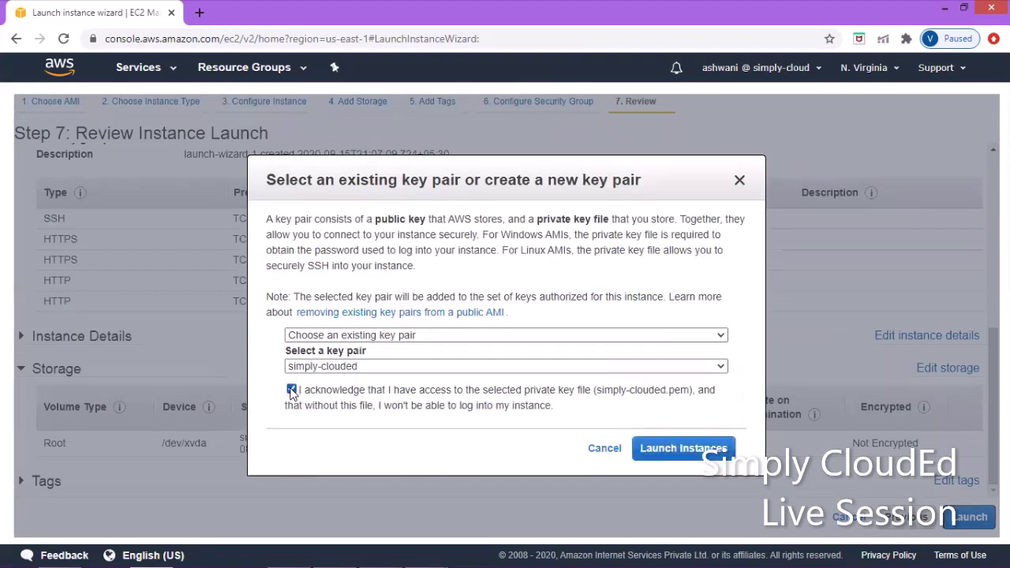
Try the option to create a new key pair and switch back to choosing an existing key pair.
click(438, 334)
click(394, 361)
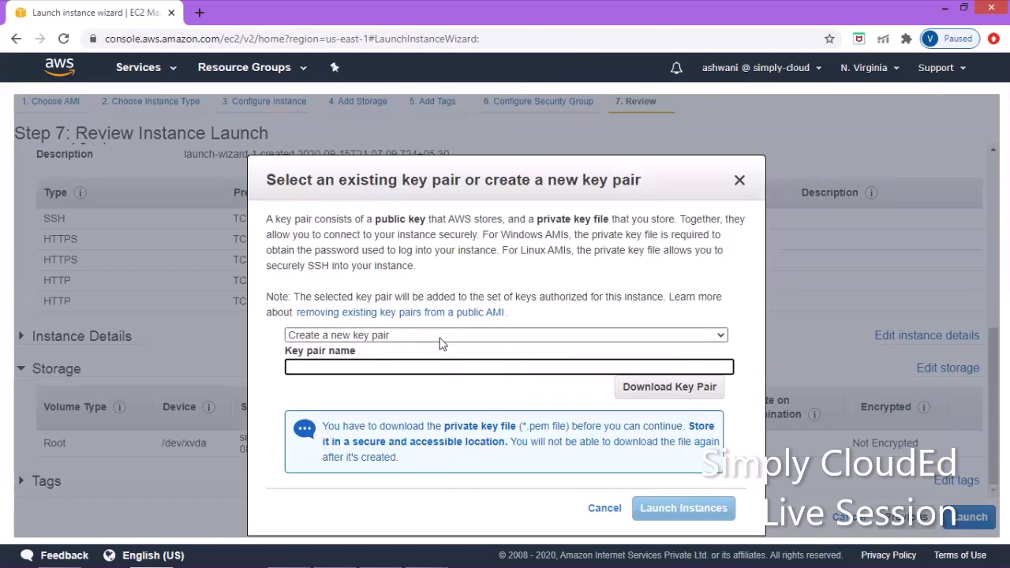
click(440, 338)
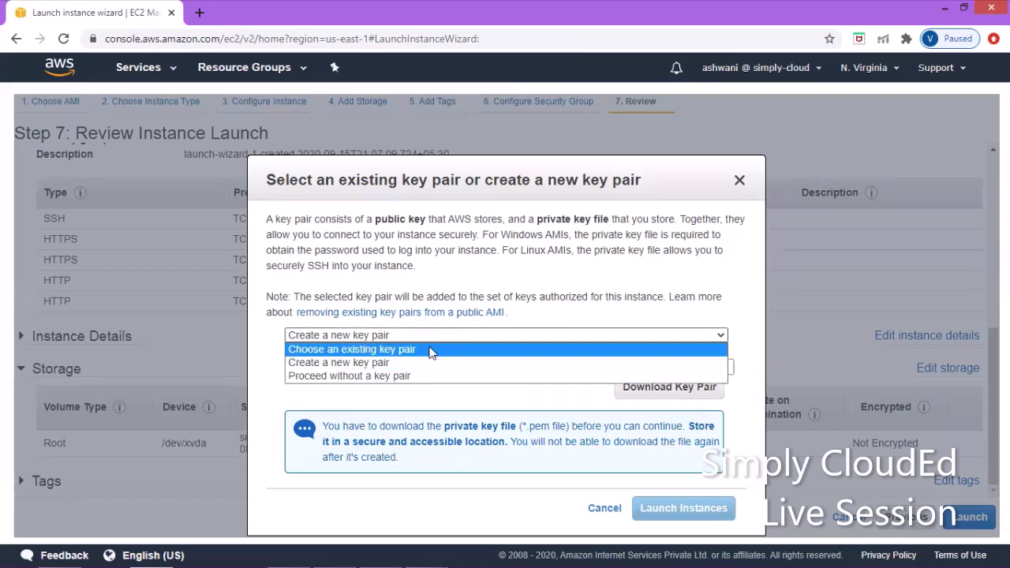
click(431, 349)
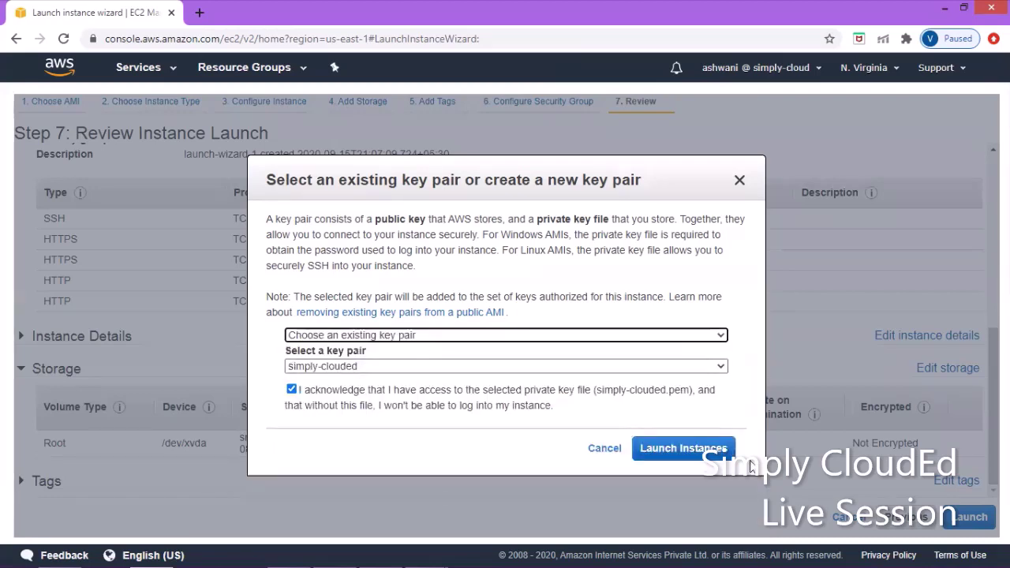
Launch the instance with the simply-clouded key pair and open the new instance in the instances list.
click(671, 448)
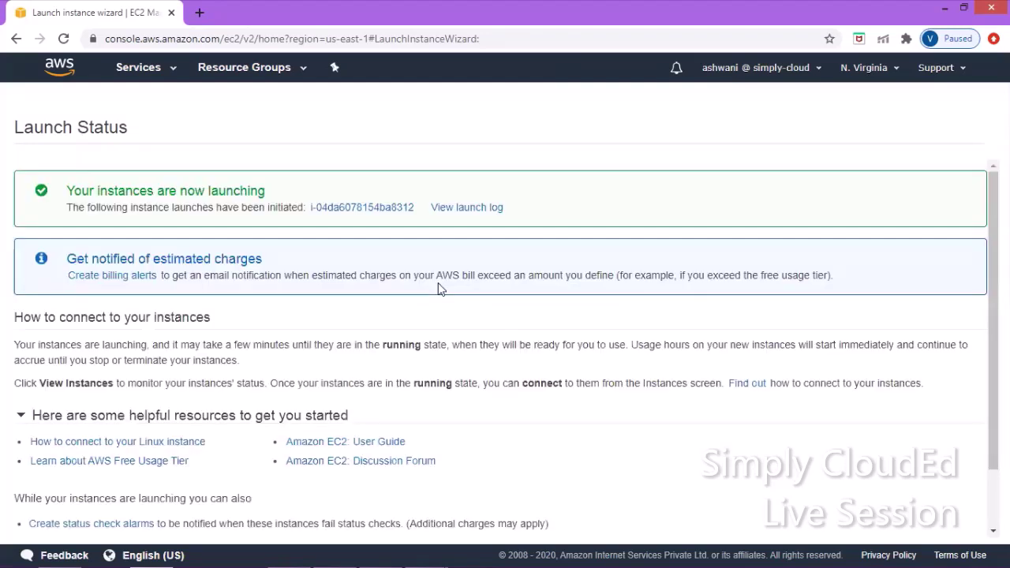
click(371, 209)
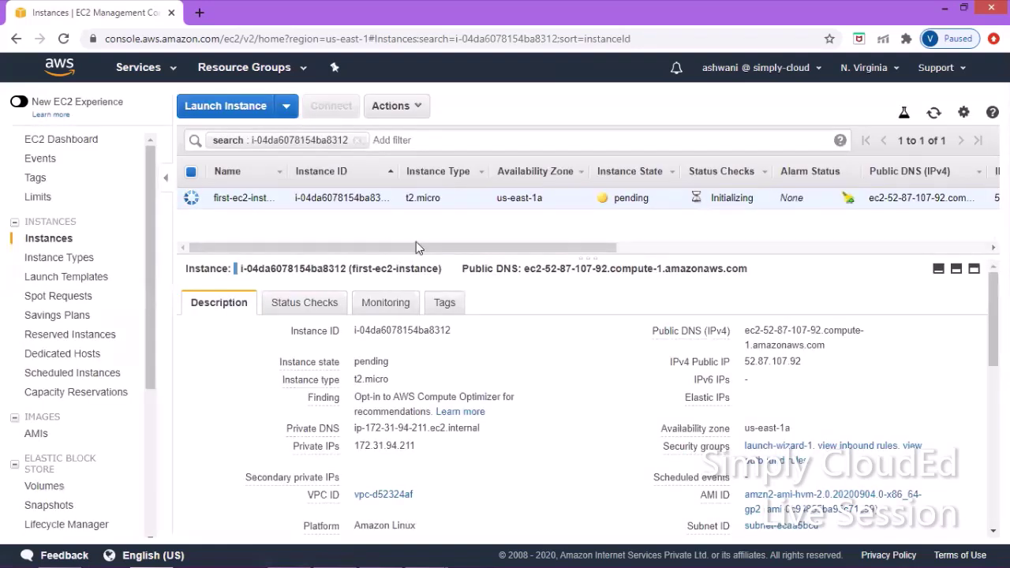
Enlarge the details pane of the new instance and check its status checks.
drag(419, 238, 588, 236)
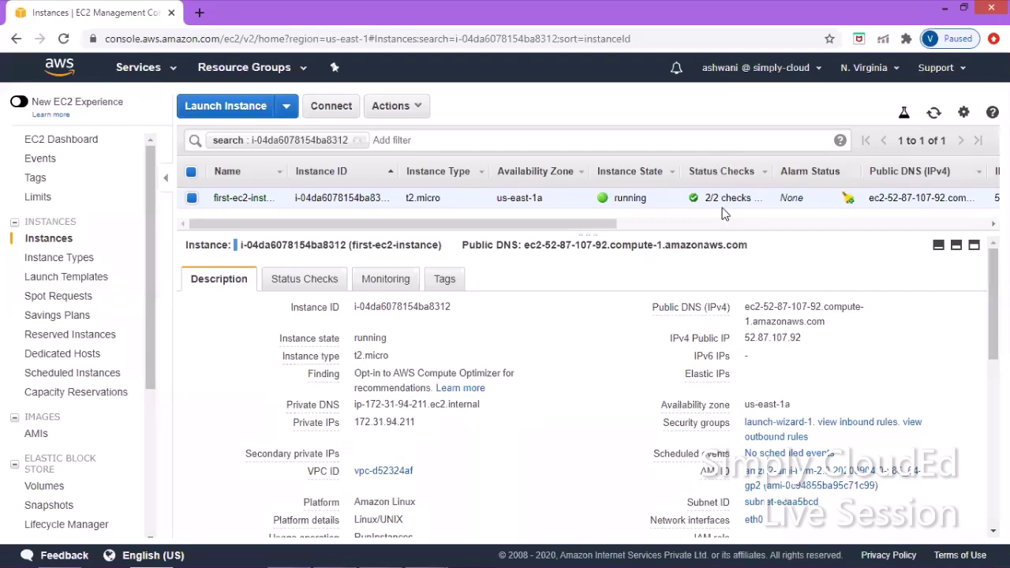
drag(706, 199, 733, 206)
Switch to the aws folder in File Explorer and locate the simply-clouded.pem key file.
key(alt+Tab)
key(alt+Tab)
key(alt+Tab)
key(alt+Tab)
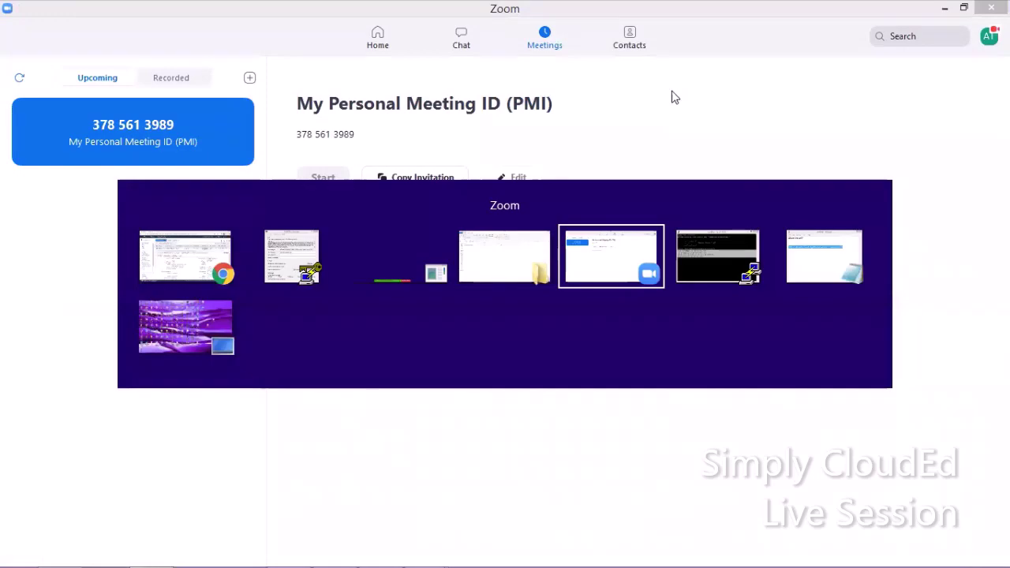
mouse_move(461, 265)
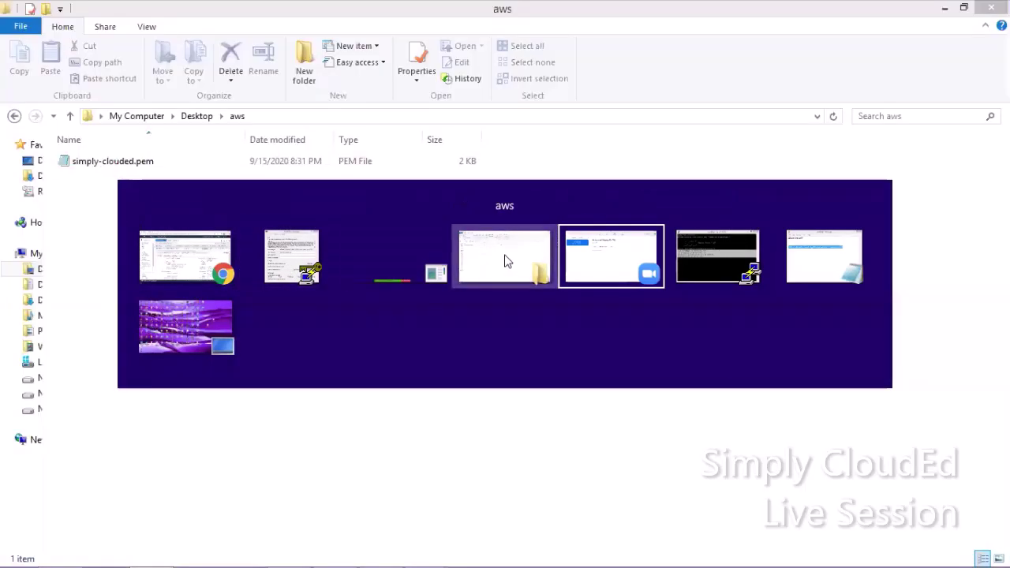
click(499, 282)
click(136, 166)
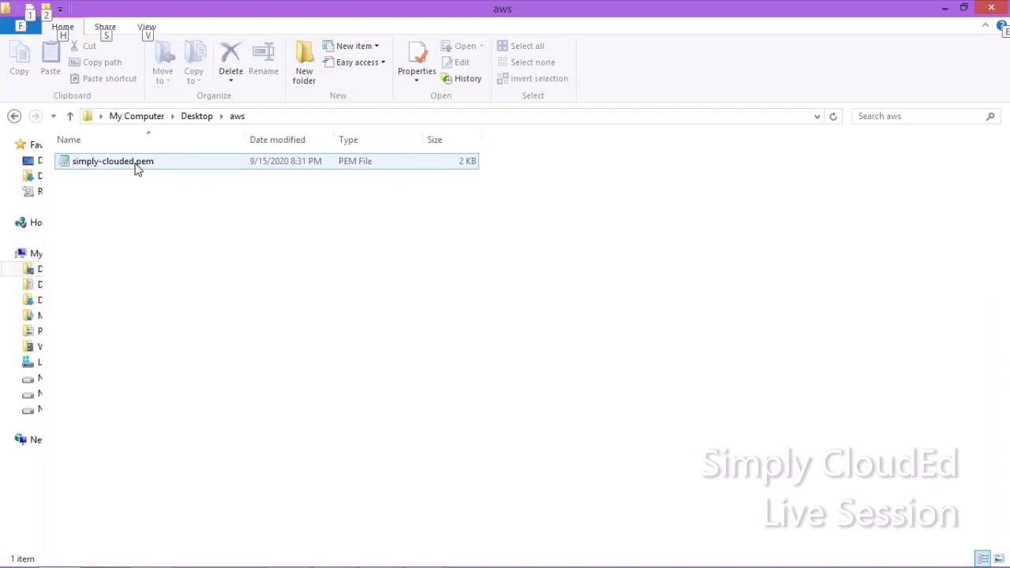
click(143, 179)
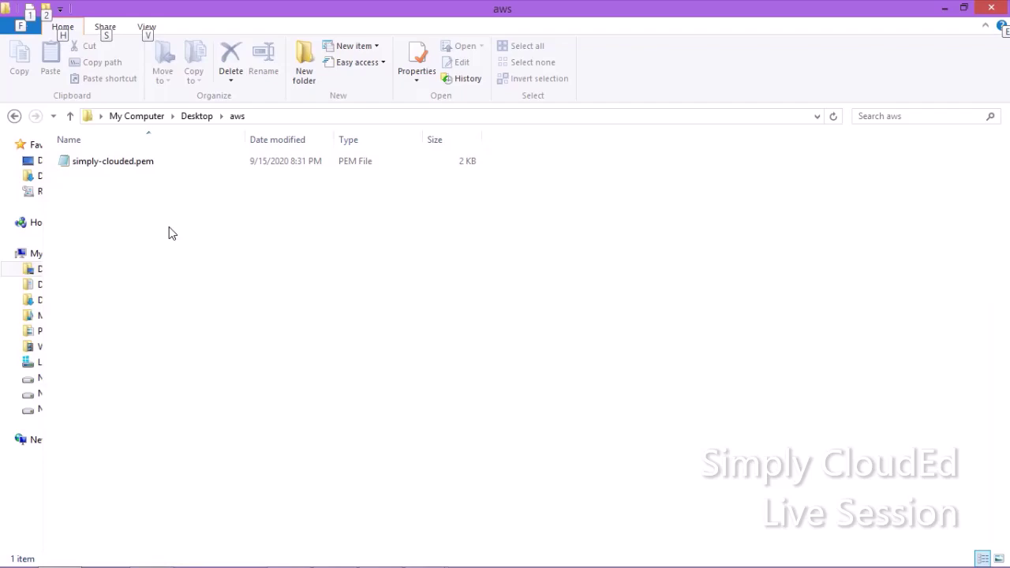
Switch to PuTTY Key Generator and load simply-clouded.pem from the aws folder, with all file types shown.
key(alt+Tab)
key(alt+Tab)
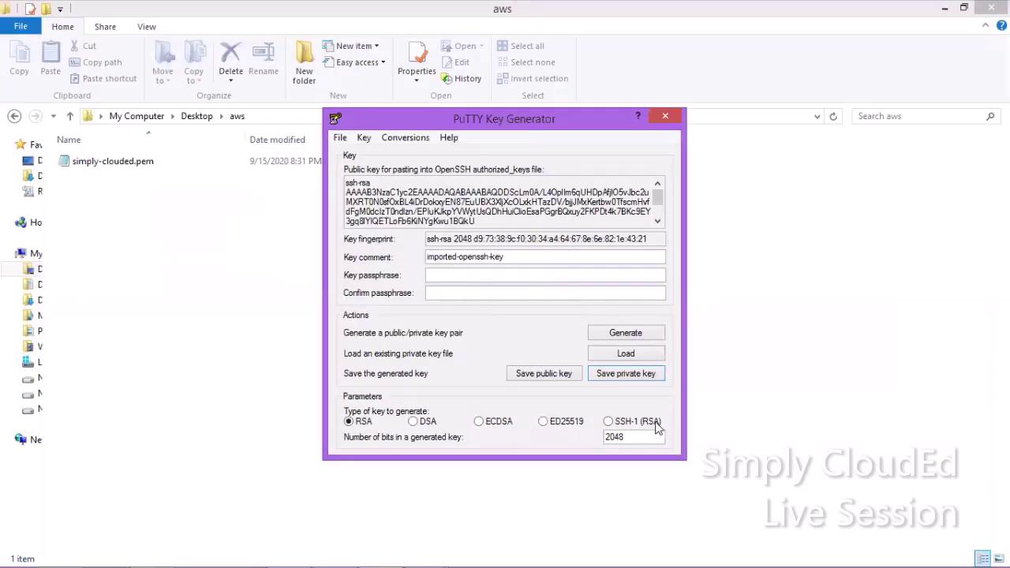
click(625, 352)
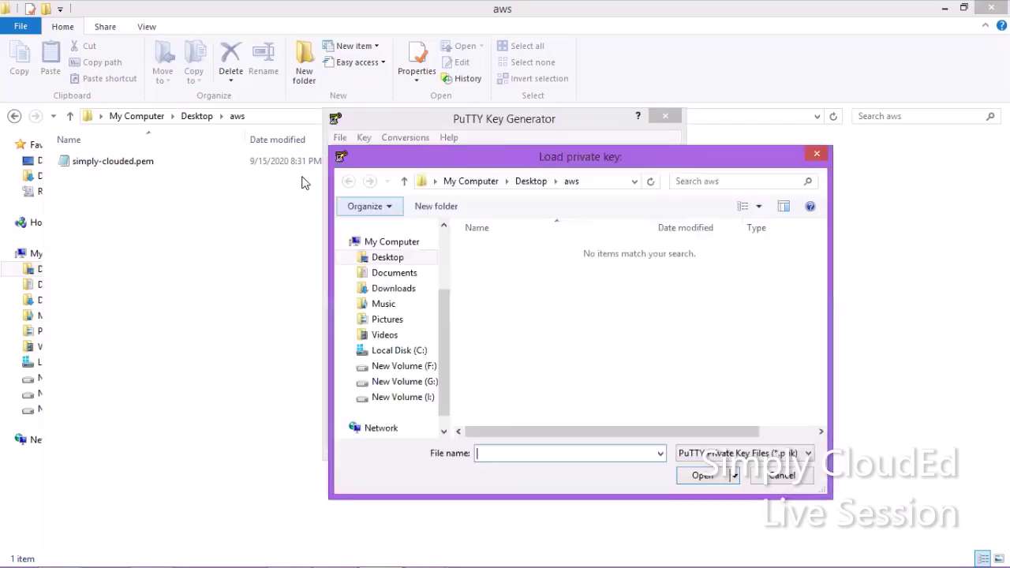
click(711, 454)
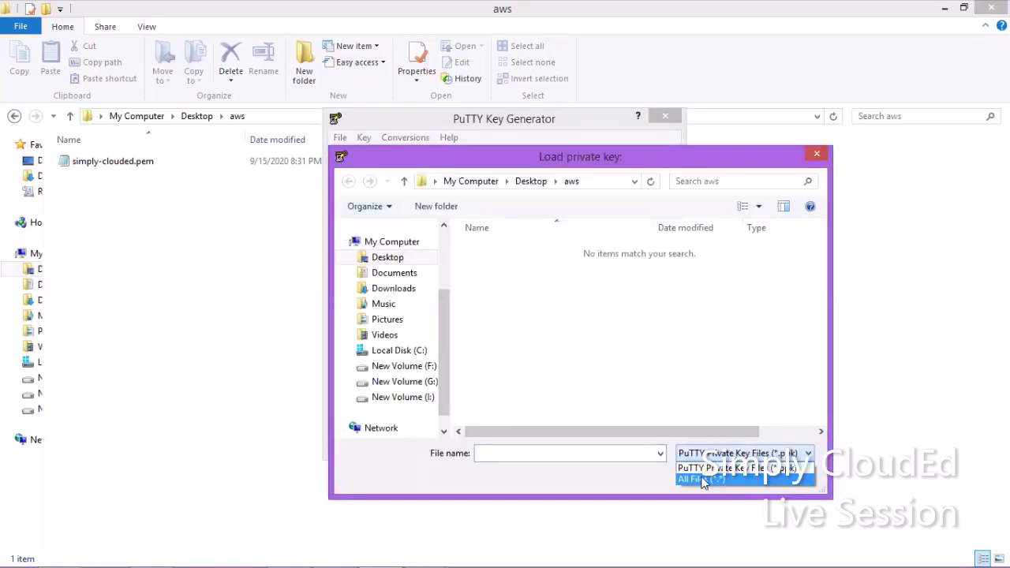
click(700, 479)
double_click(536, 250)
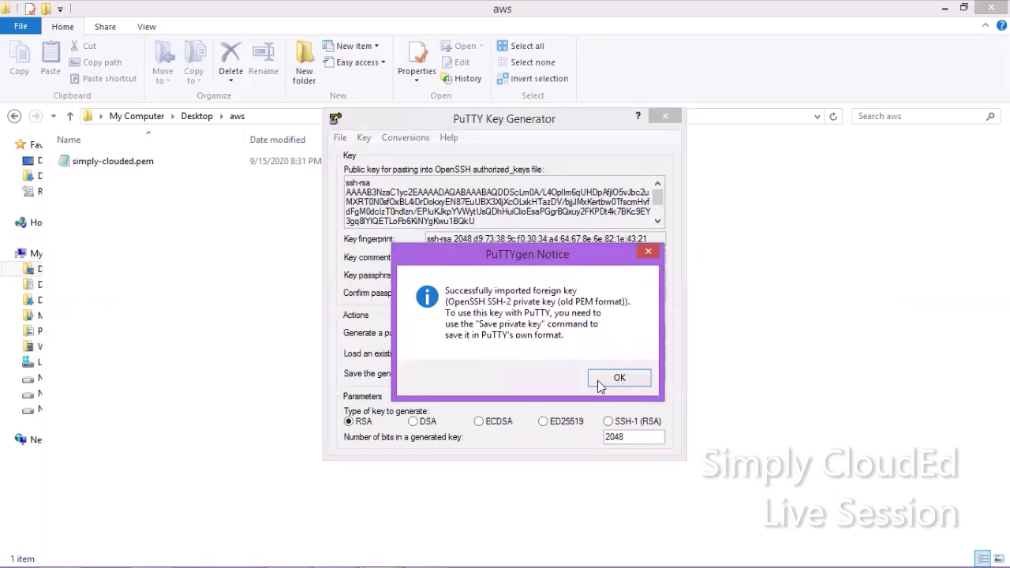
click(618, 377)
Save the private key without a passphrase as simply-clouded.ppk in the aws folder and return to that folder.
click(607, 380)
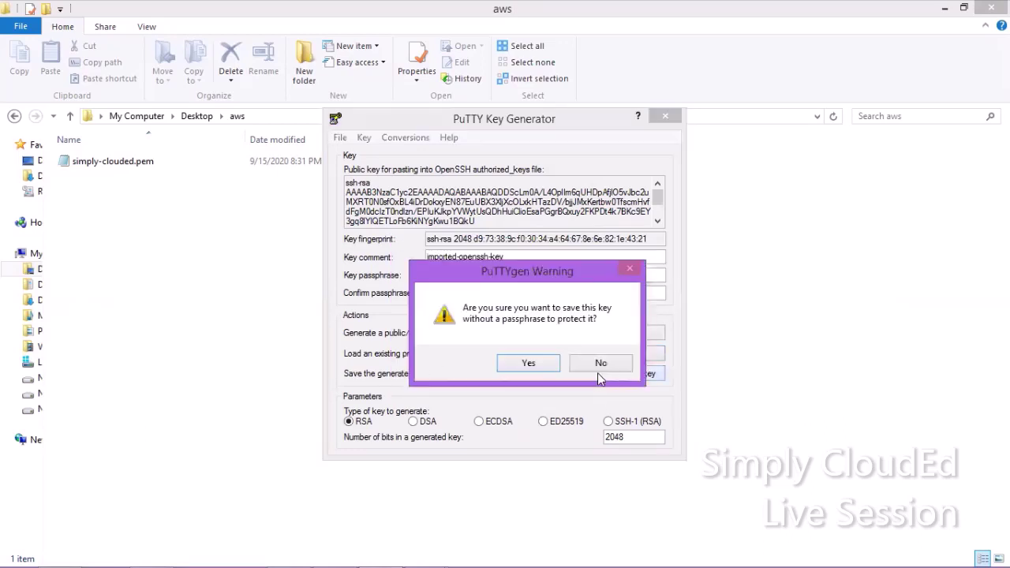
click(550, 367)
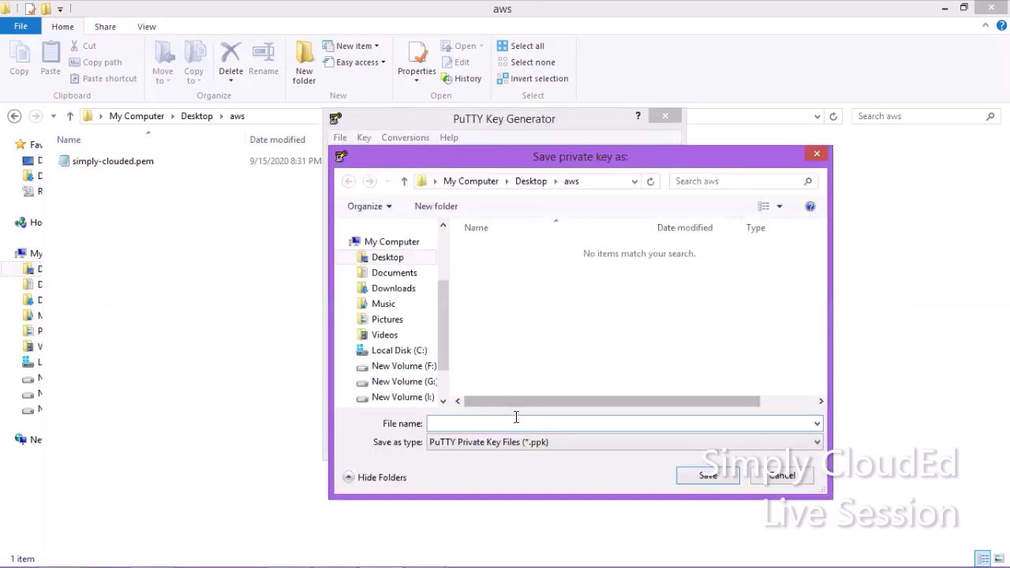
text(imply)
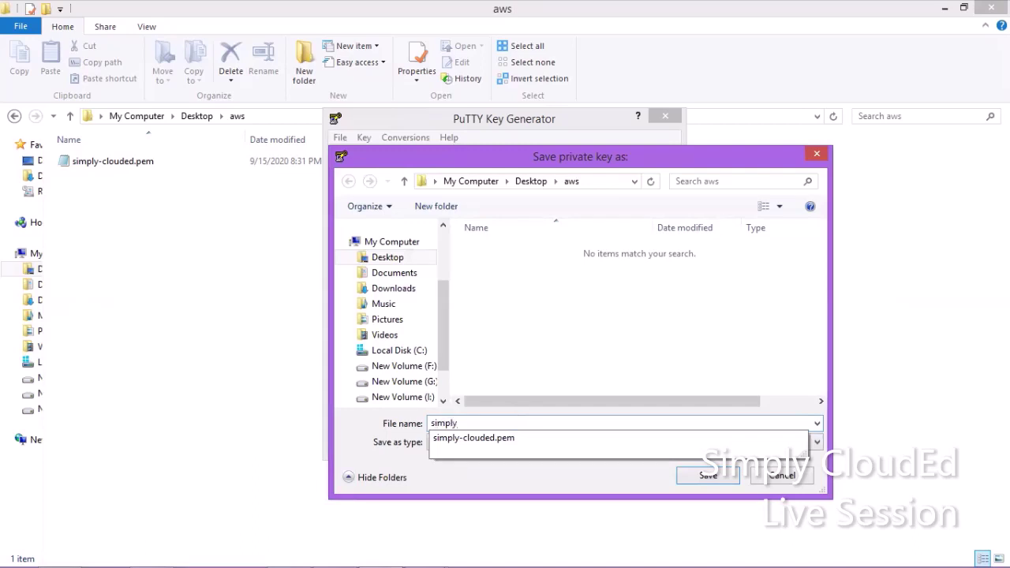
key(Down)
key(BackSpace)
key(BackSpace)
key(BackSpace)
key(BackSpace)
key(Return)
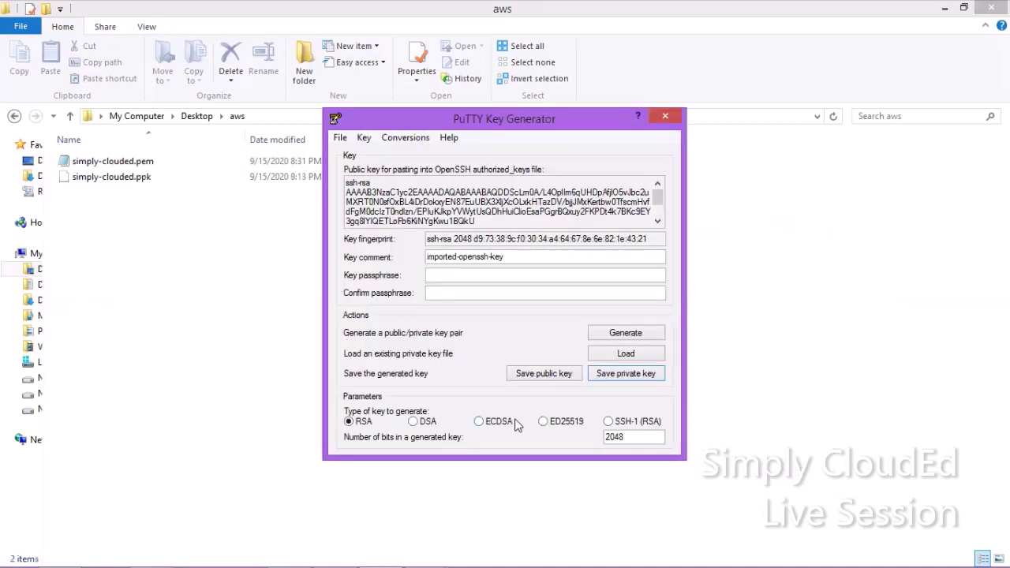
click(773, 491)
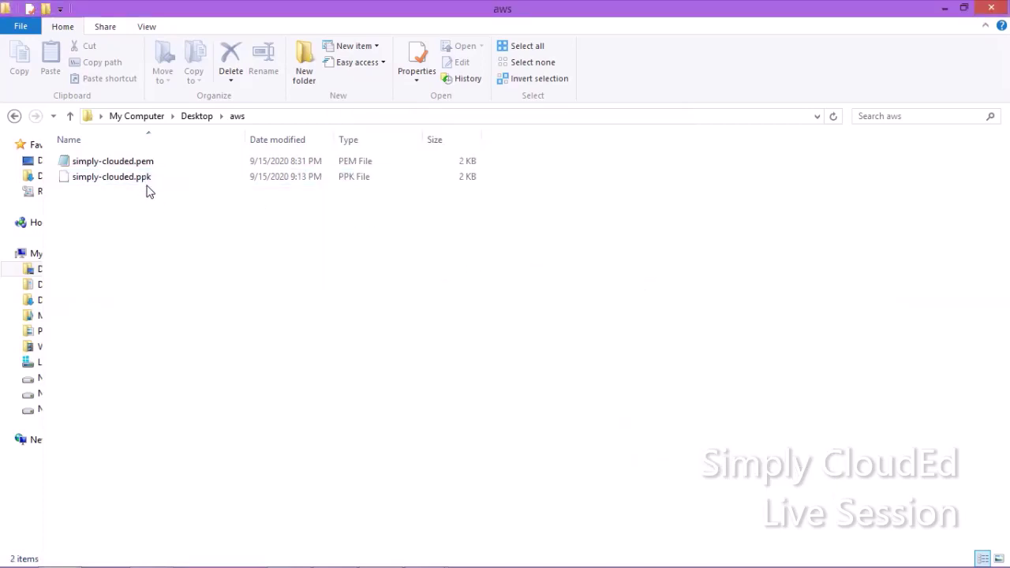
Switch back to the EC2 console in Chrome and copy the instance's IPv4 public IP address.
key(alt+Tab)
key(alt+Tab)
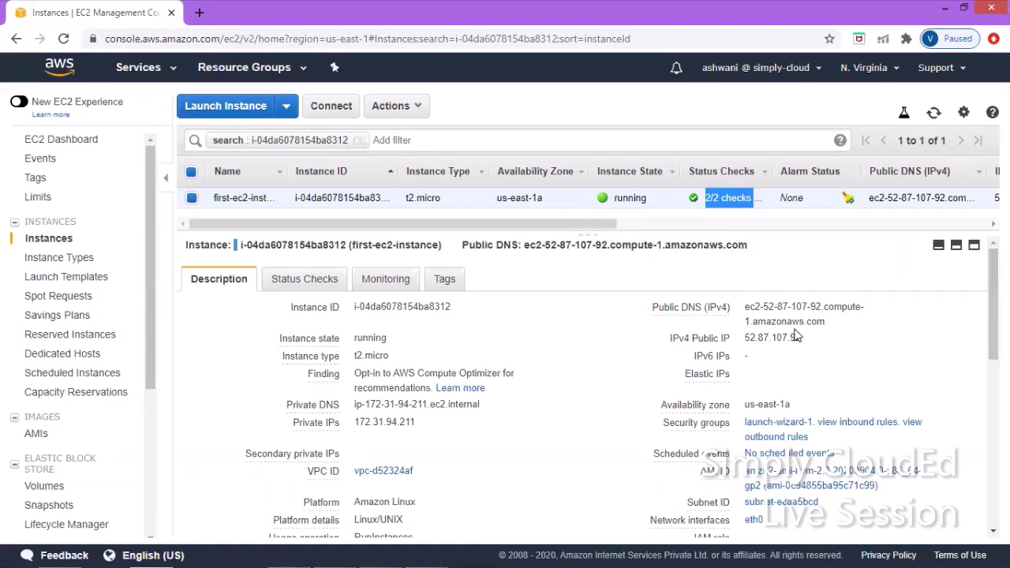
click(814, 341)
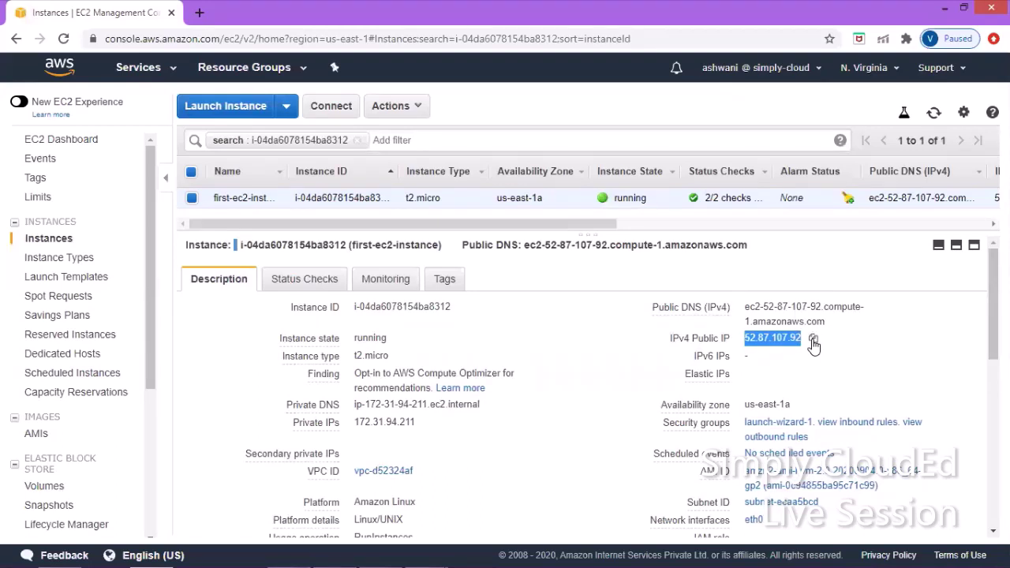
key(alt+Tab)
key(alt+Tab)
key(alt+Tab)
key(alt+Tab)
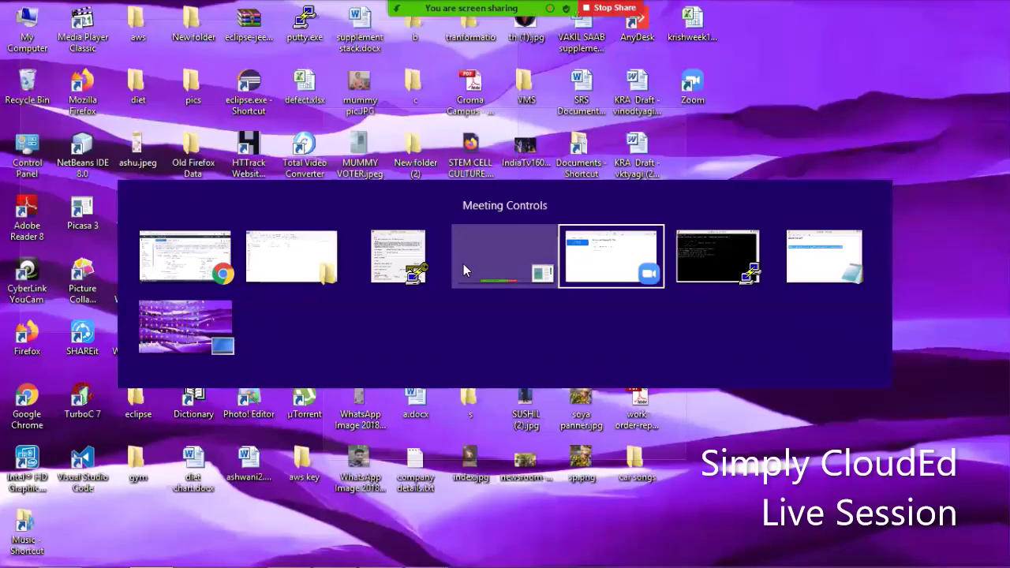
click(192, 255)
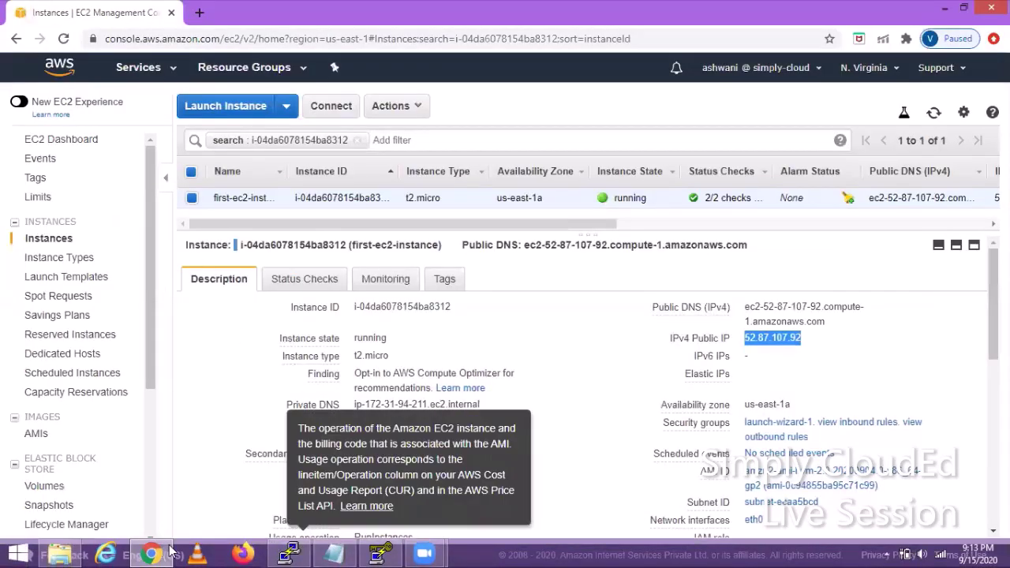
Switch to the PuTTY terminal, dismiss its connection error, start a new session and close the inactive terminal.
mouse_move(291, 553)
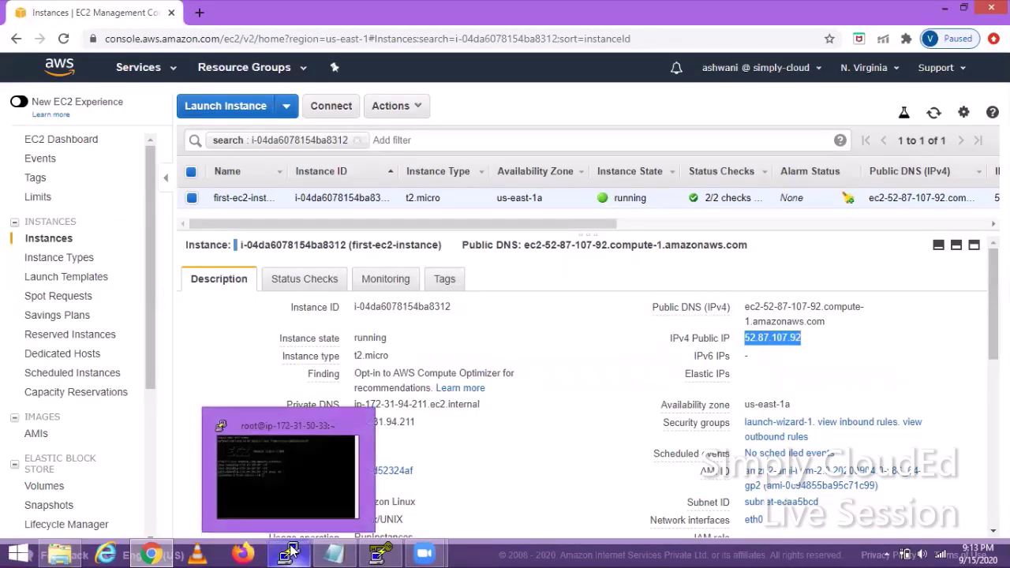
click(283, 490)
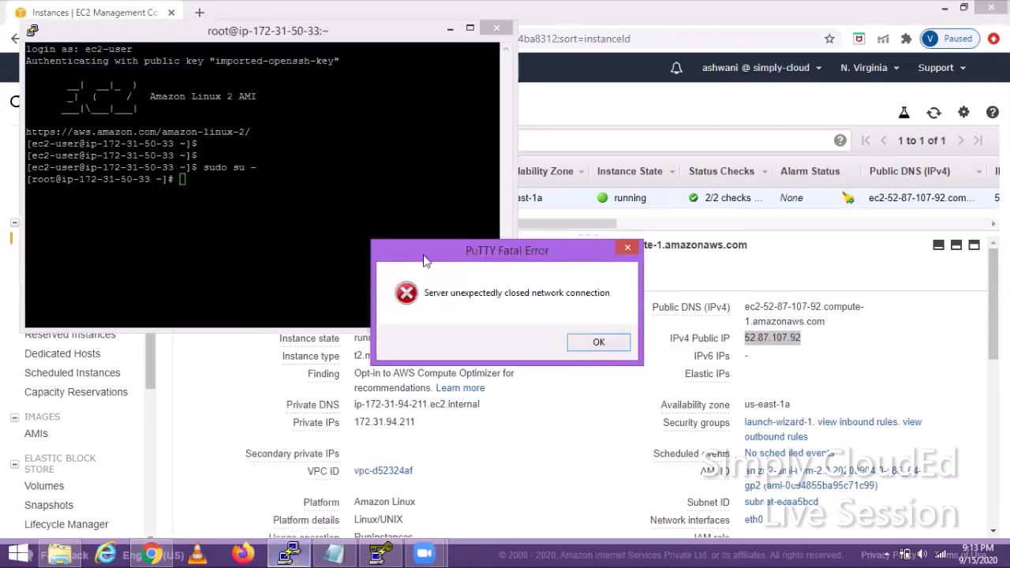
click(609, 341)
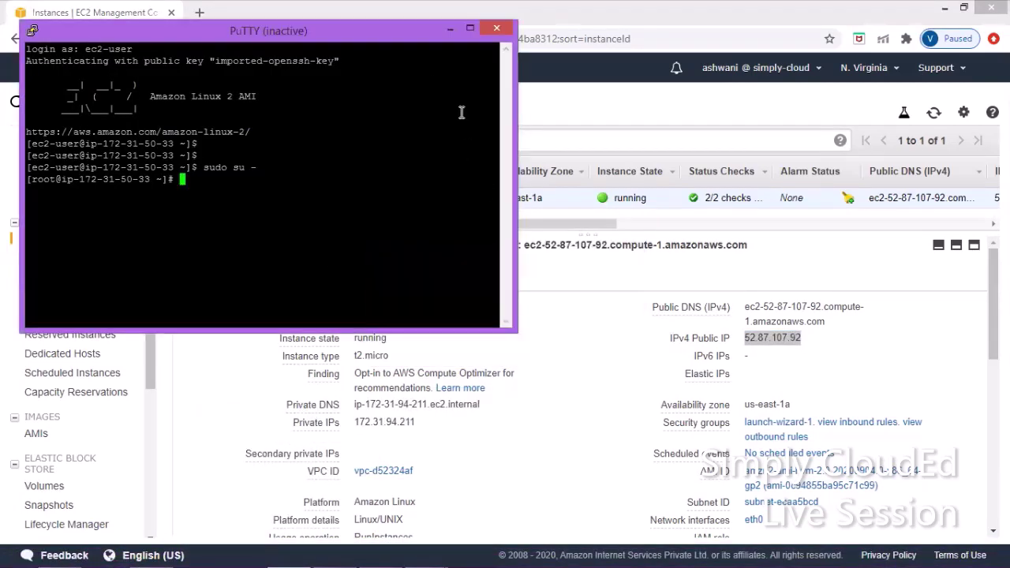
right_click(278, 33)
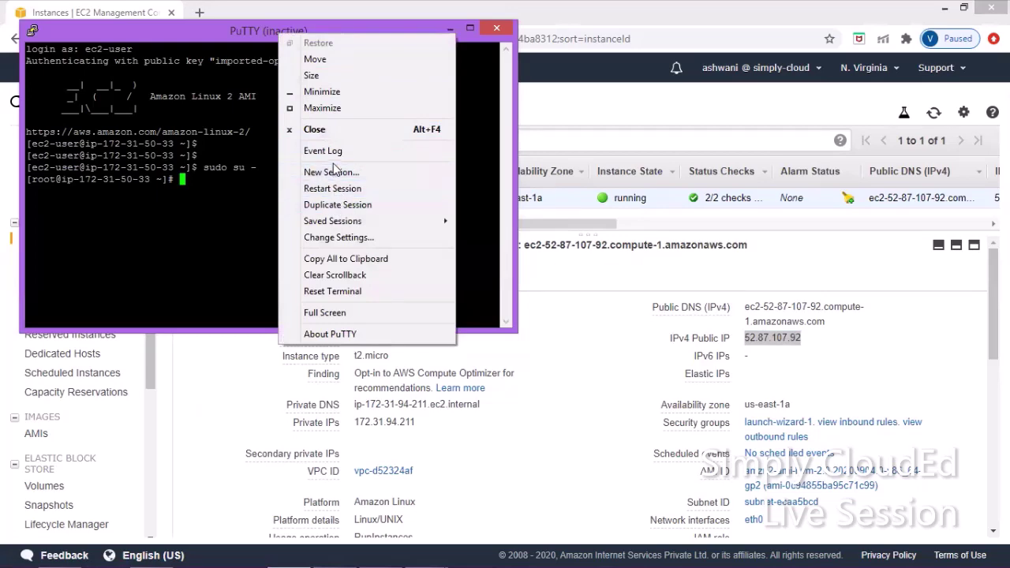
click(333, 172)
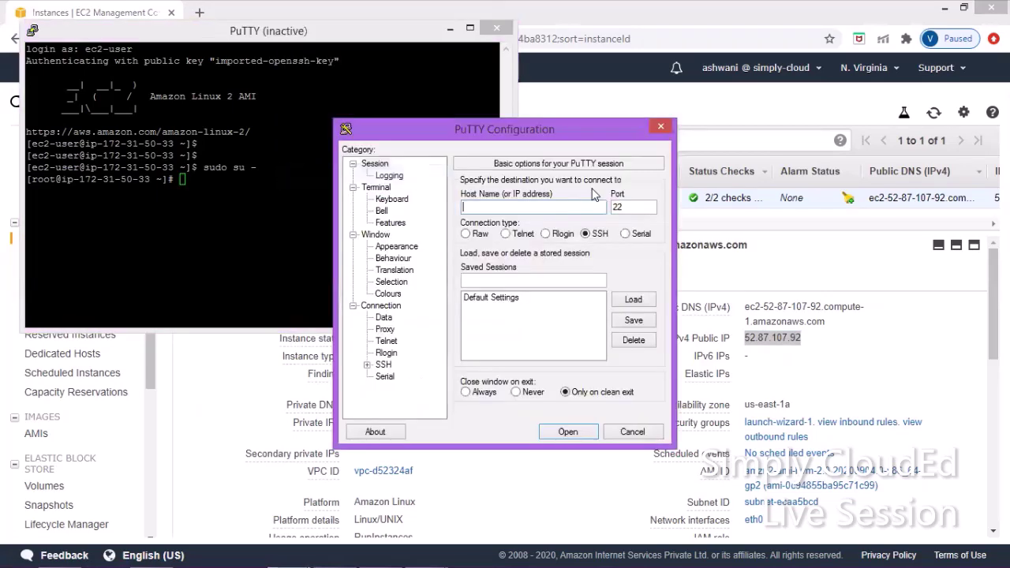
click(500, 30)
click(501, 30)
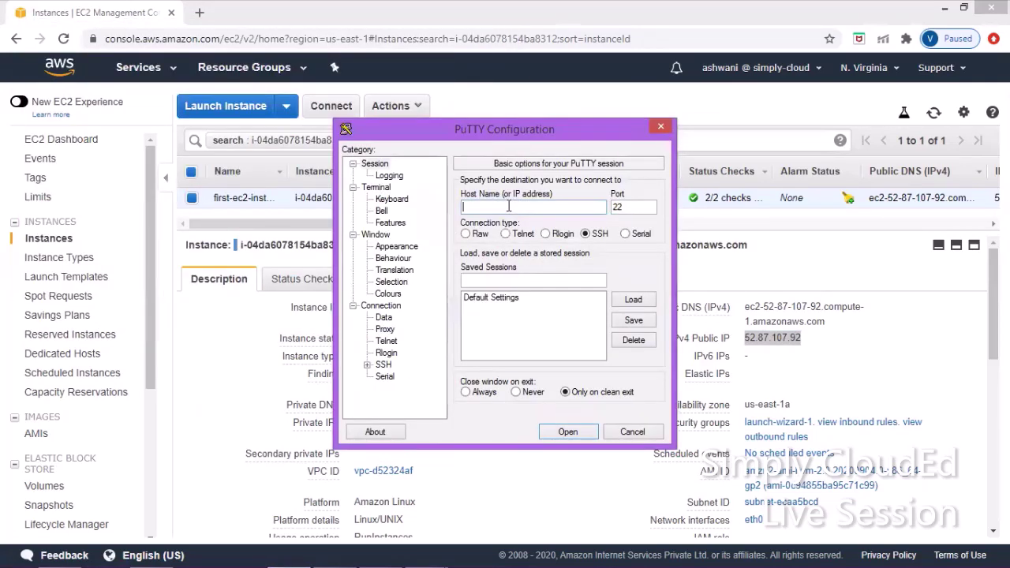
Set the host to the copied address 52.87.107.92 and choose simply-clouded.ppk as the SSH authentication private key file.
key(ctrl+v)
click(367, 364)
click(397, 353)
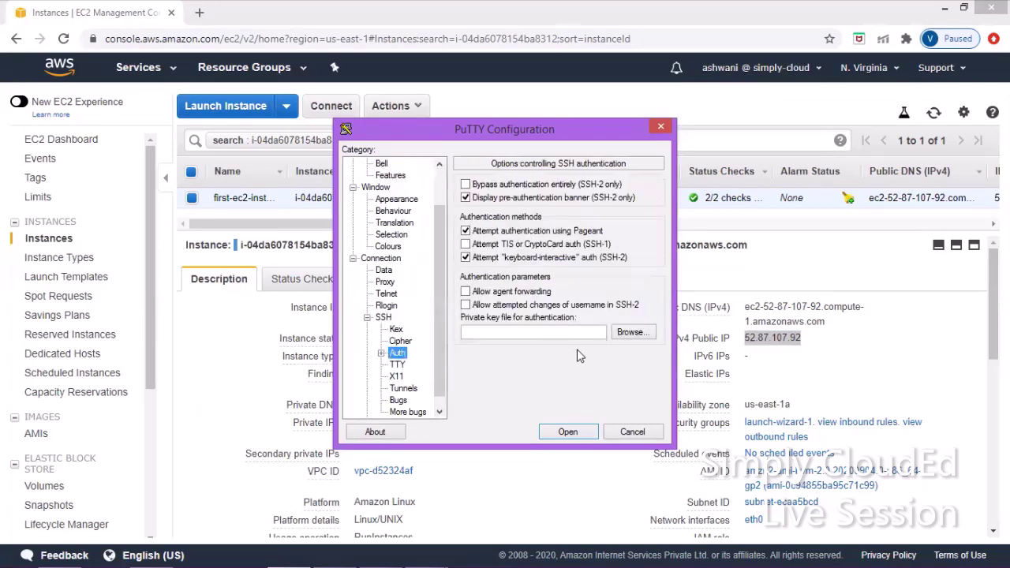
click(623, 331)
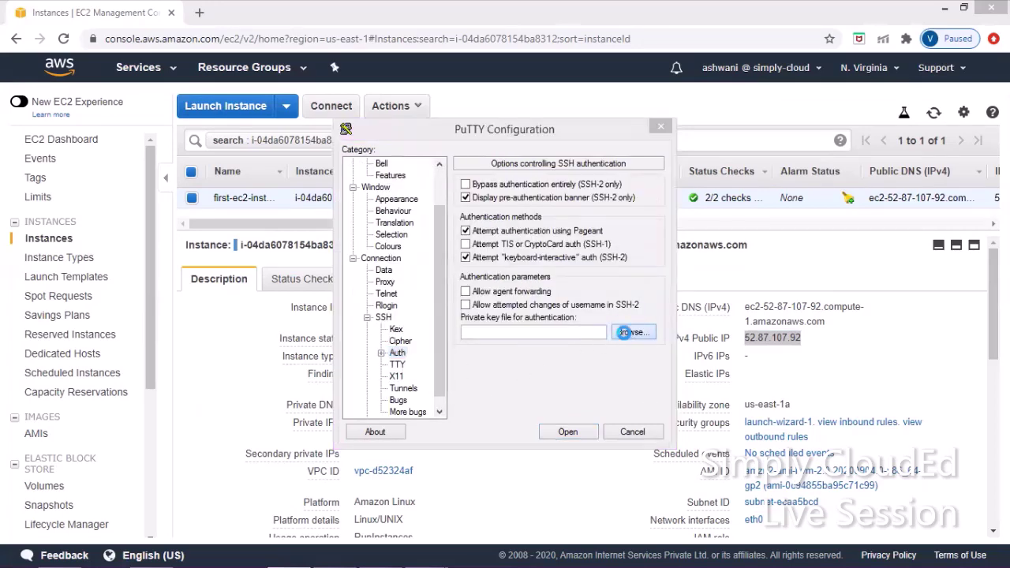
double_click(533, 250)
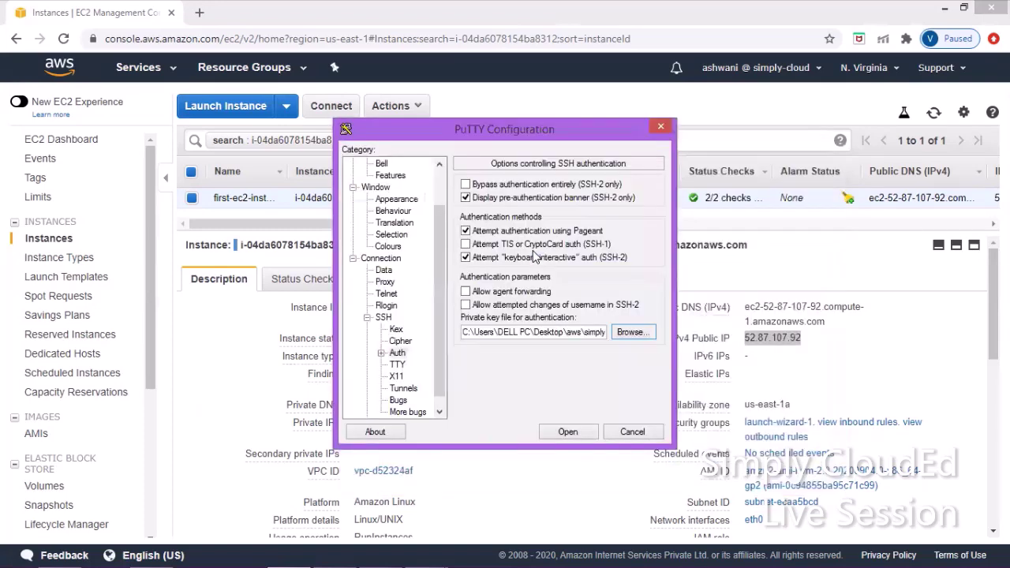
Open the SSH connection, trust and cache the server's host key, and log in as ec2-user.
click(568, 431)
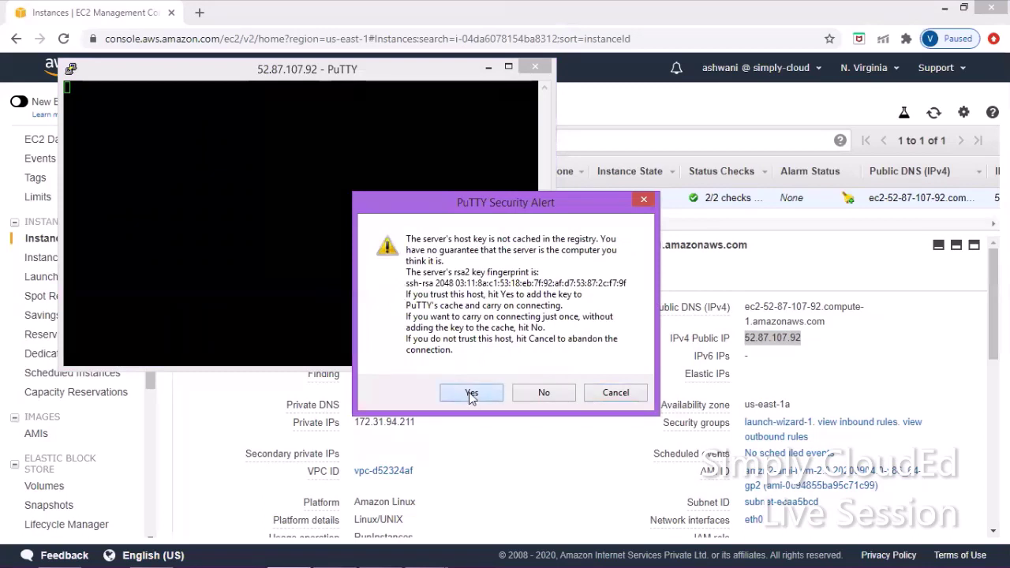
click(469, 393)
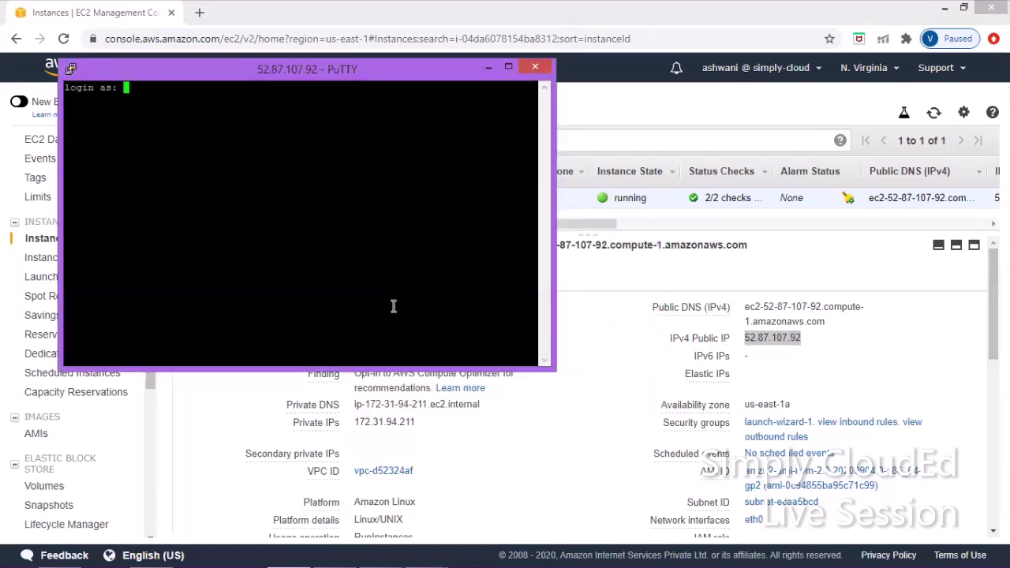
text(ec2-user)
key(Return)
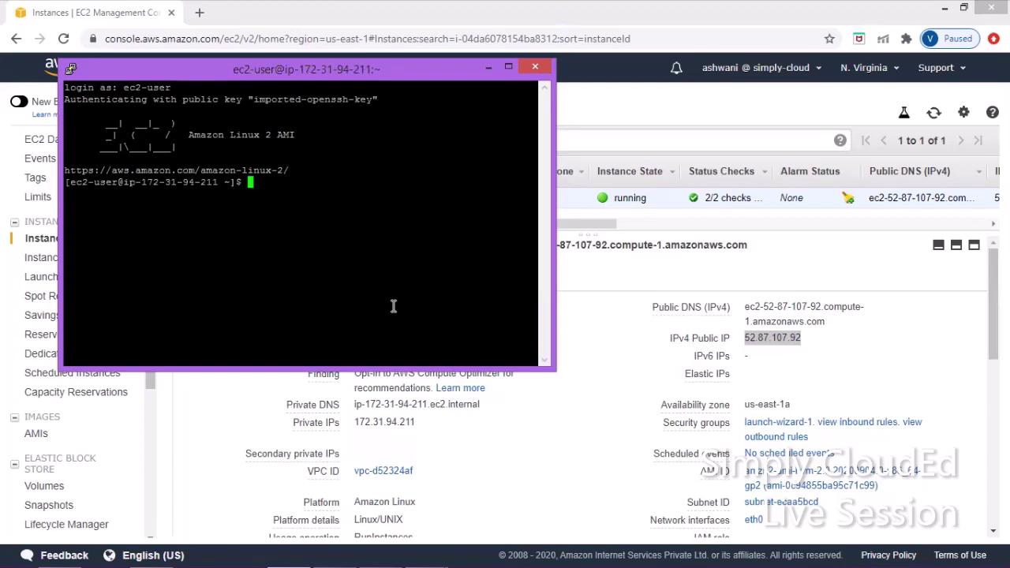
Switch to the root user with sudo su - and enter a few blank lines at the root prompt.
text(sudo su -)
key(Return)
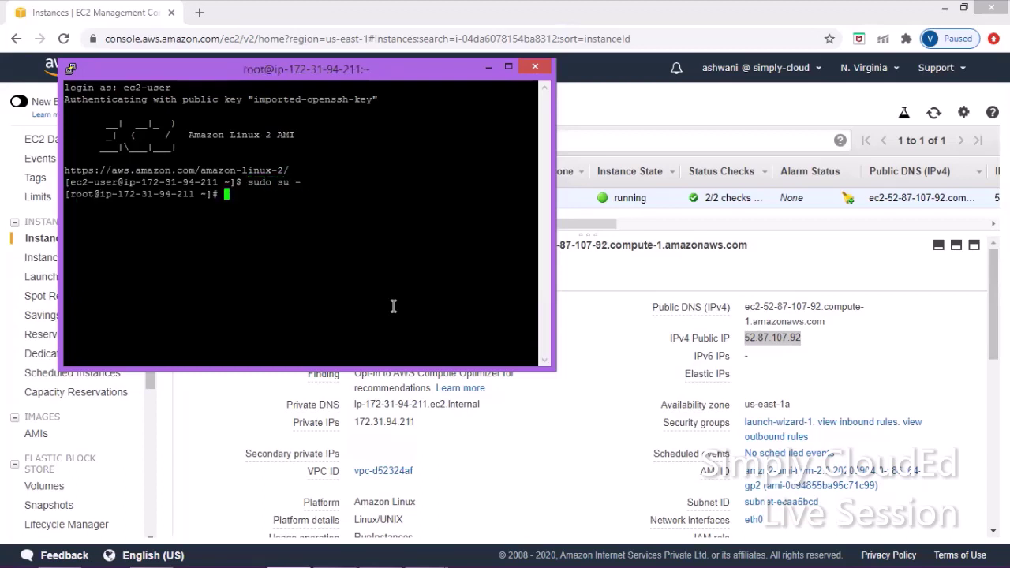
key(Return)
key(Return)
key(Return)
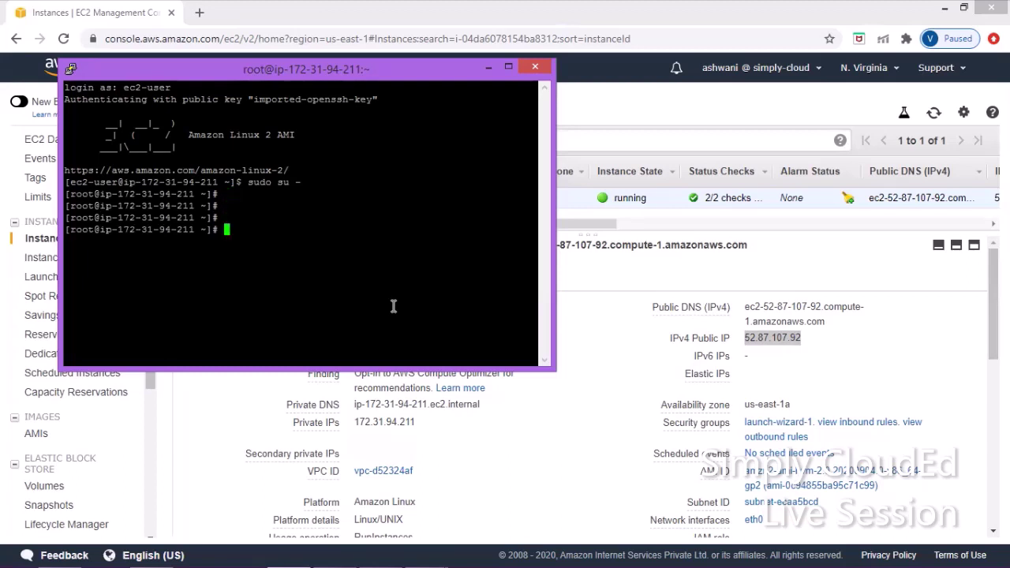